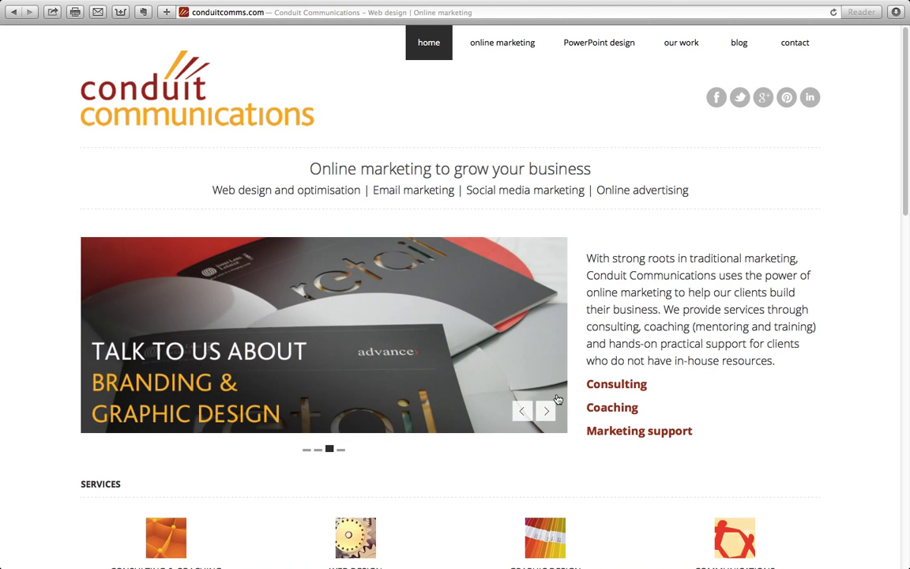
- Advance the homepage banner slideshow, examine the services, marketing tips, design projects and footer sections, and return to the page top
{"action": "left_click", "coordinate": [545, 410]}
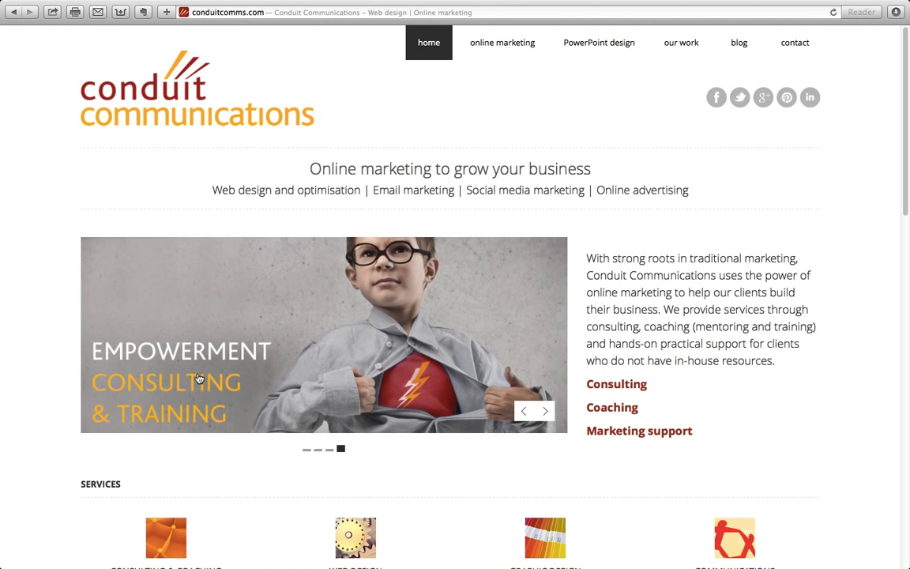
{"action": "scroll", "coordinate": [237, 379], "scroll_direction": "down", "scroll_amount": 2}
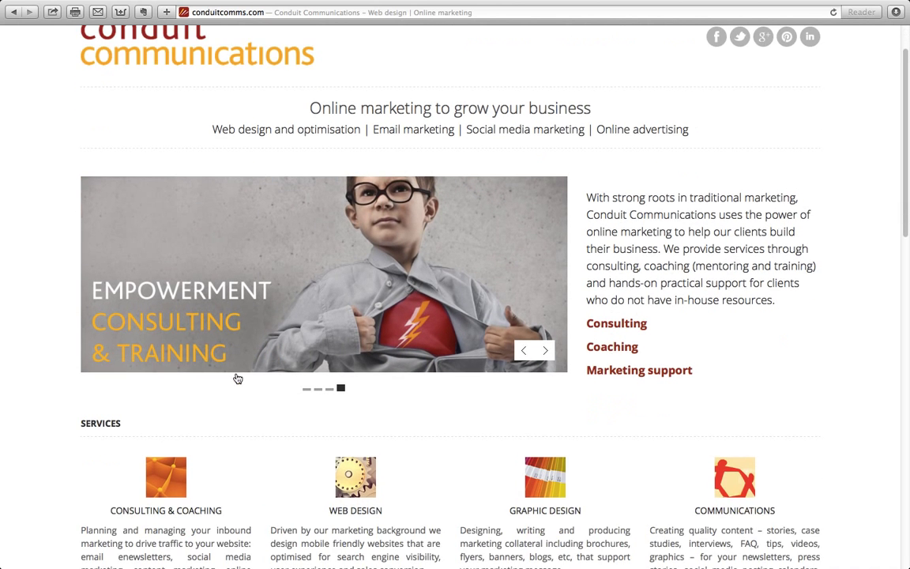
{"action": "scroll", "coordinate": [237, 380], "scroll_direction": "down", "scroll_amount": 4}
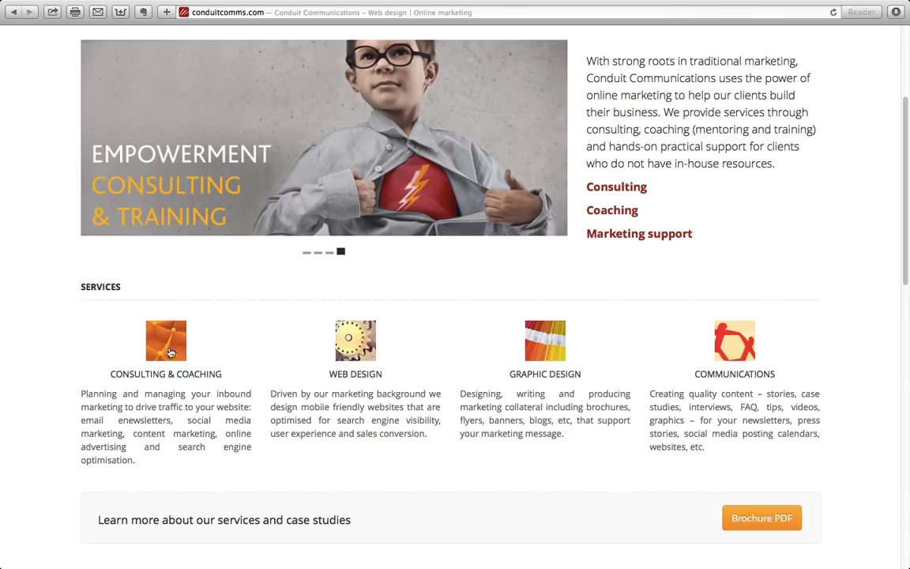
{"action": "scroll", "coordinate": [382, 374], "scroll_direction": "down", "scroll_amount": 5}
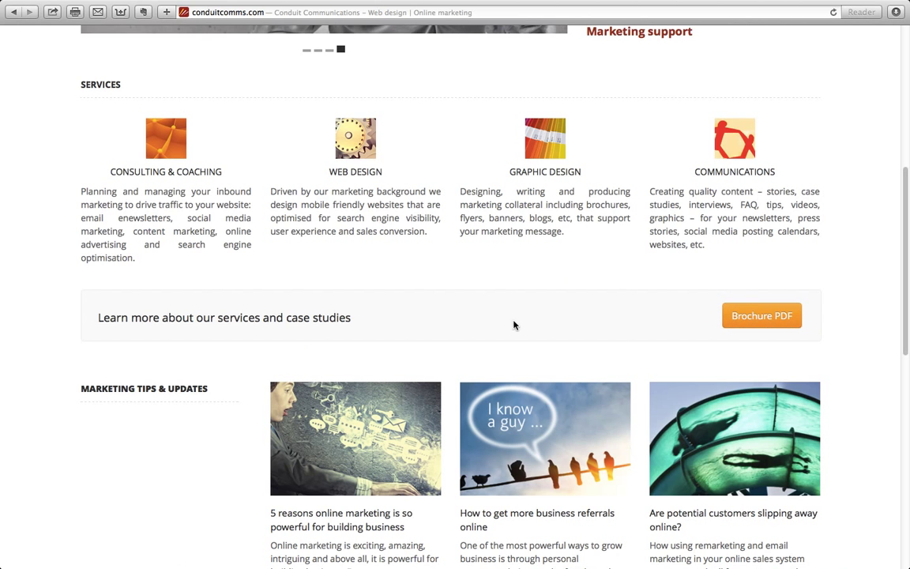
{"action": "scroll", "coordinate": [782, 323], "scroll_direction": "down", "scroll_amount": 4}
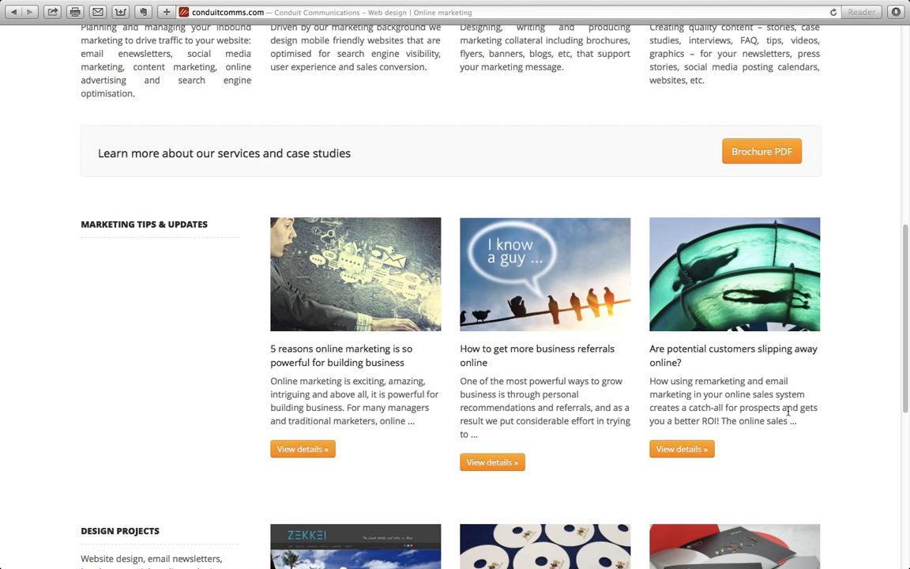
{"action": "scroll", "coordinate": [788, 410], "scroll_direction": "down", "scroll_amount": 5}
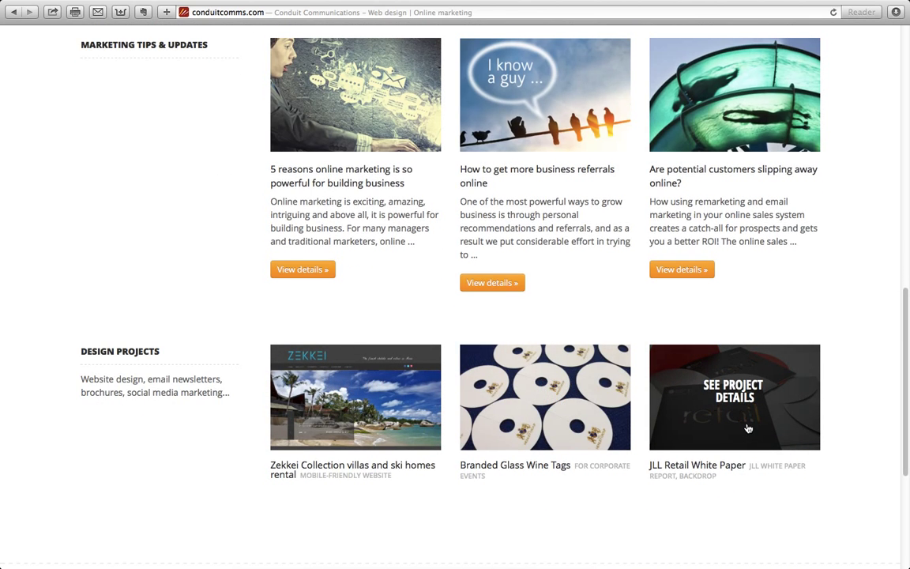
{"action": "scroll", "coordinate": [669, 484], "scroll_direction": "down", "scroll_amount": 2}
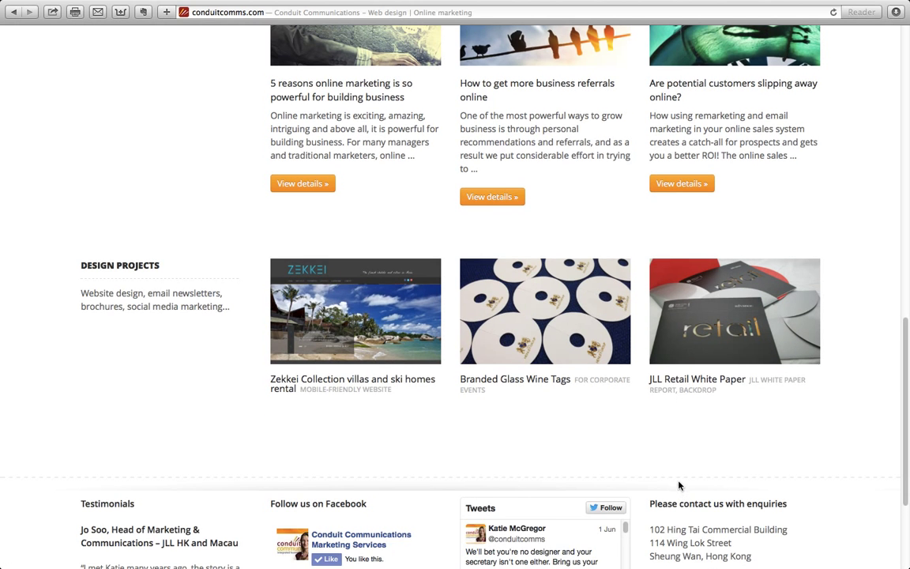
{"action": "scroll", "coordinate": [668, 416], "scroll_direction": "down", "scroll_amount": 5}
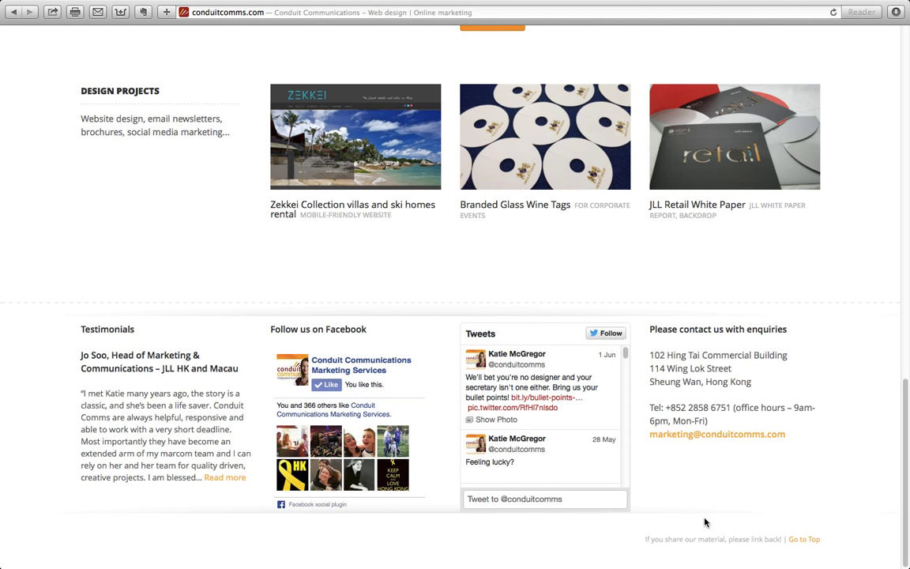
{"action": "left_click", "coordinate": [803, 539]}
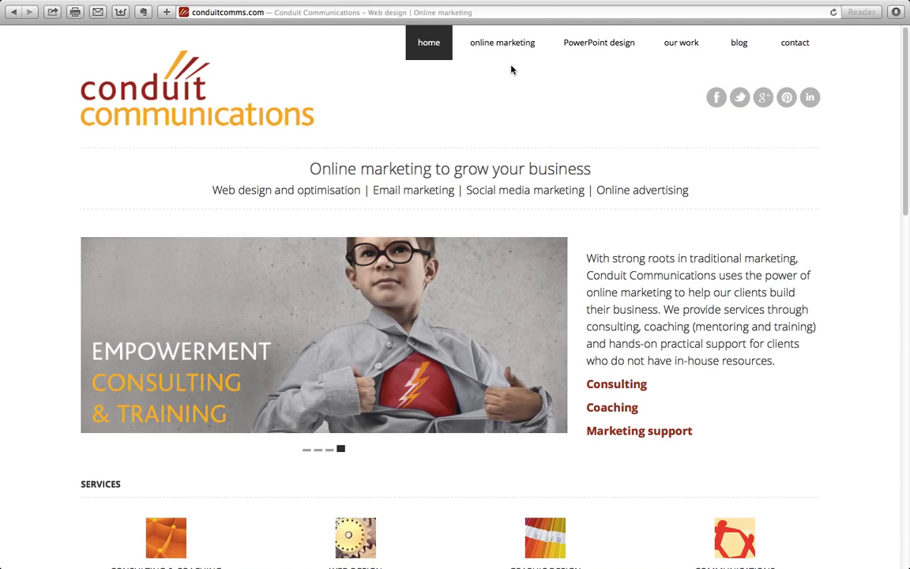
- Open the portfolio page of the company's work and look through its project thumbnails
{"action": "mouse_move", "coordinate": [684, 52]}
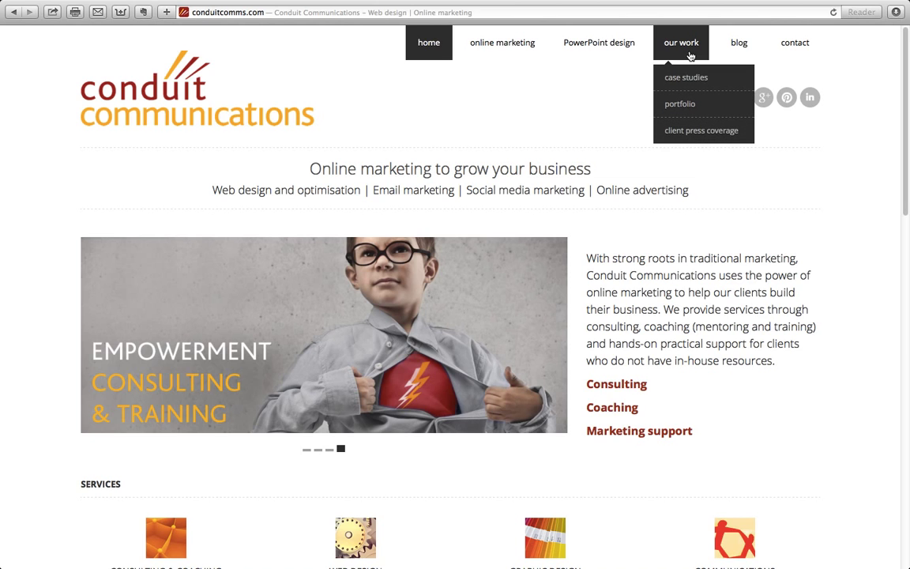
{"action": "left_click", "coordinate": [685, 105]}
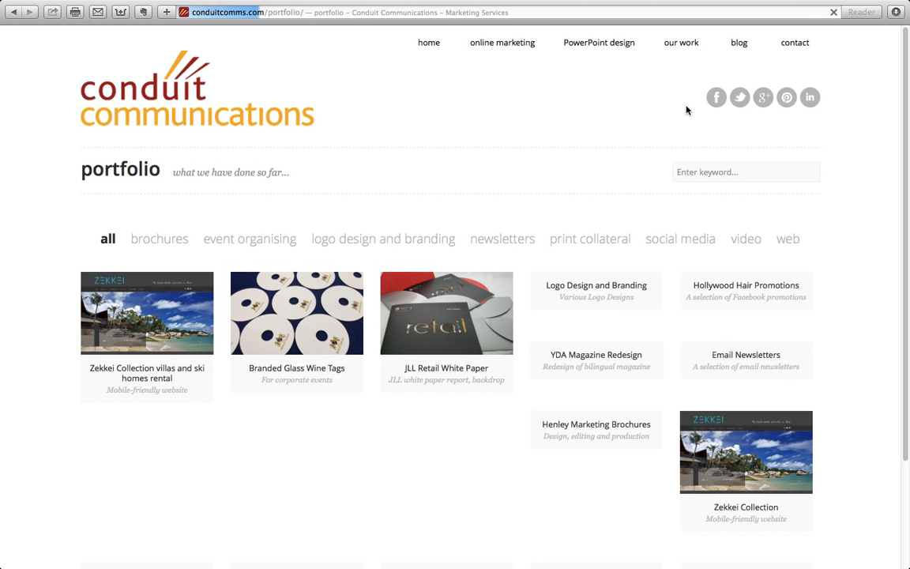
{"action": "scroll", "coordinate": [861, 275], "scroll_direction": "down", "scroll_amount": 5}
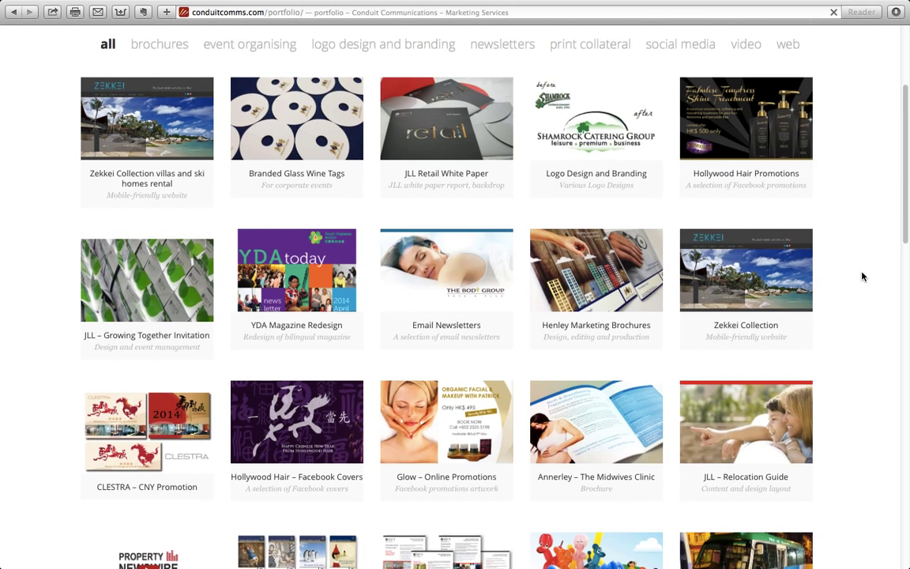
{"action": "scroll", "coordinate": [862, 276], "scroll_direction": "up", "scroll_amount": 5}
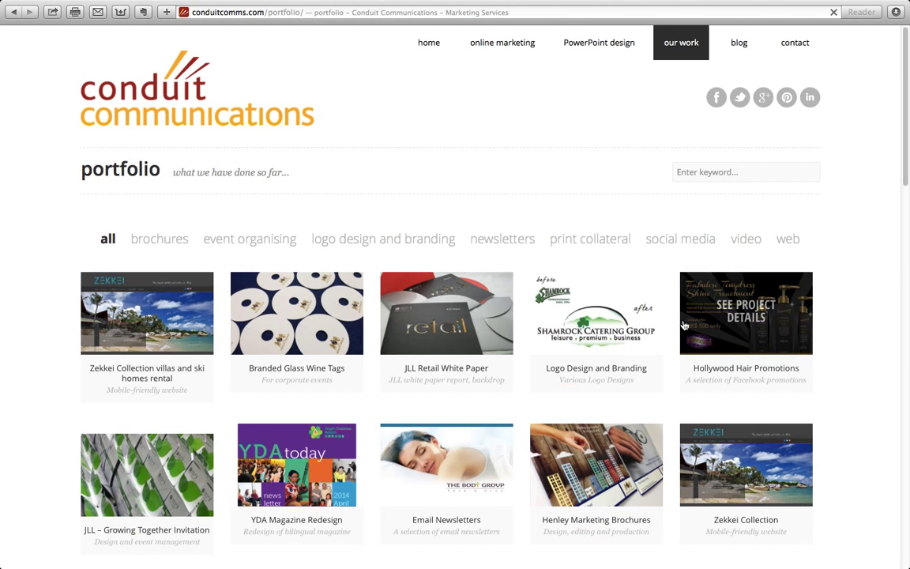
- Open the JLL Retail White Paper project and browse through its slideshow images
{"action": "left_click", "coordinate": [467, 312]}
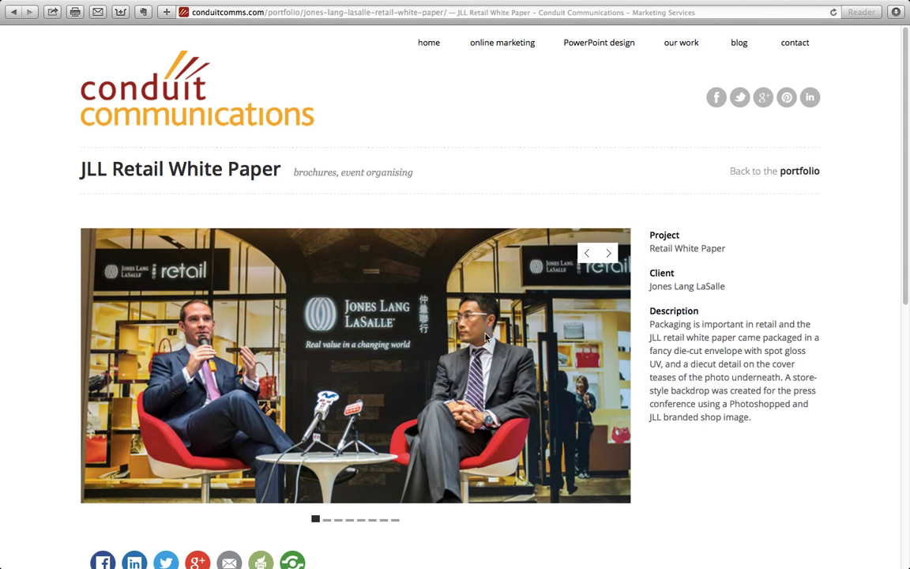
{"action": "left_click", "coordinate": [326, 520]}
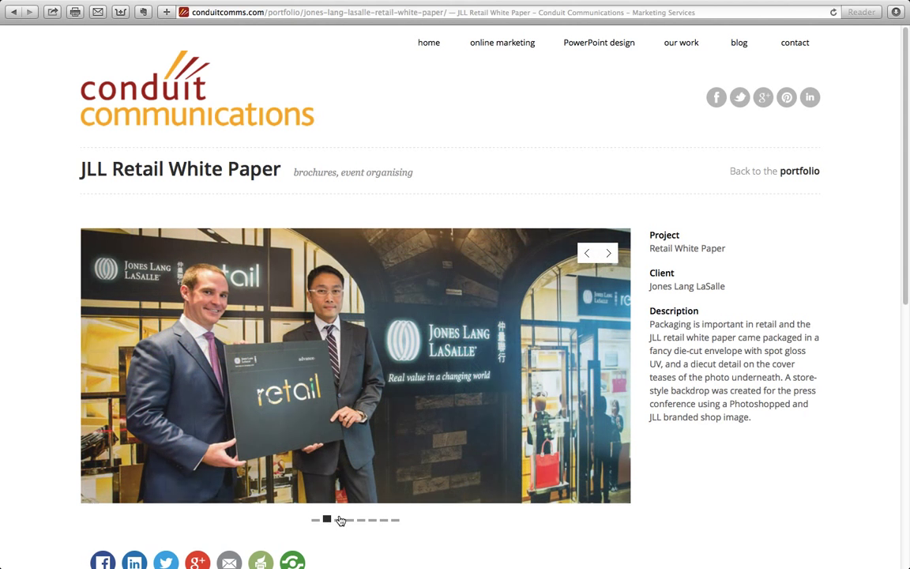
{"action": "left_click", "coordinate": [610, 254]}
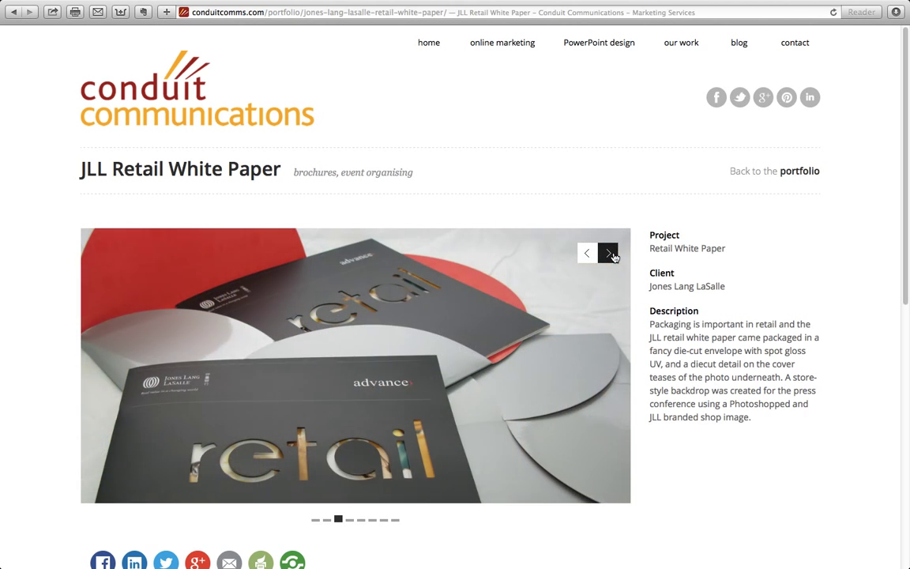
{"action": "left_click", "coordinate": [610, 254]}
{"action": "left_click", "coordinate": [611, 254]}
{"action": "left_click", "coordinate": [611, 254]}
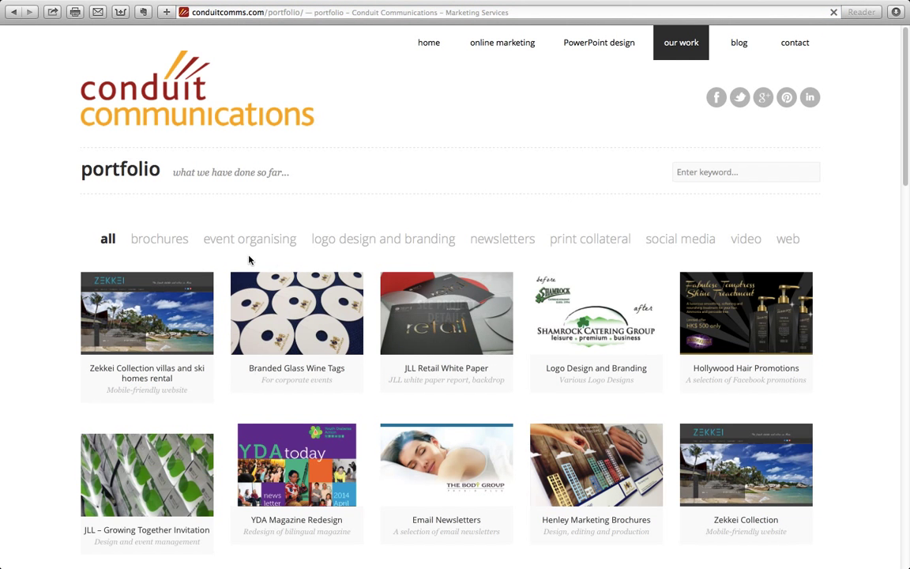
- Filter the portfolio by brochures and then by logo design and branding
{"action": "left_click", "coordinate": [157, 241]}
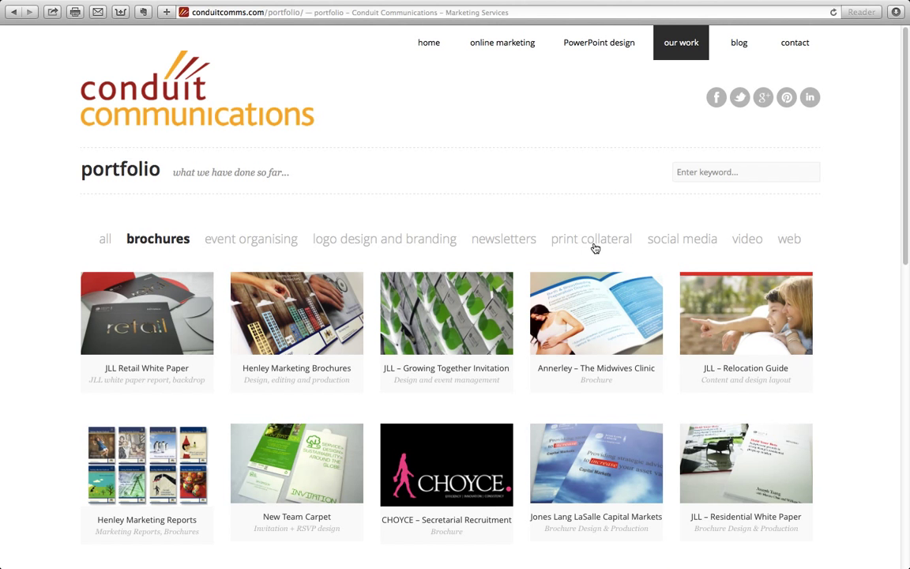
{"action": "left_click", "coordinate": [368, 245]}
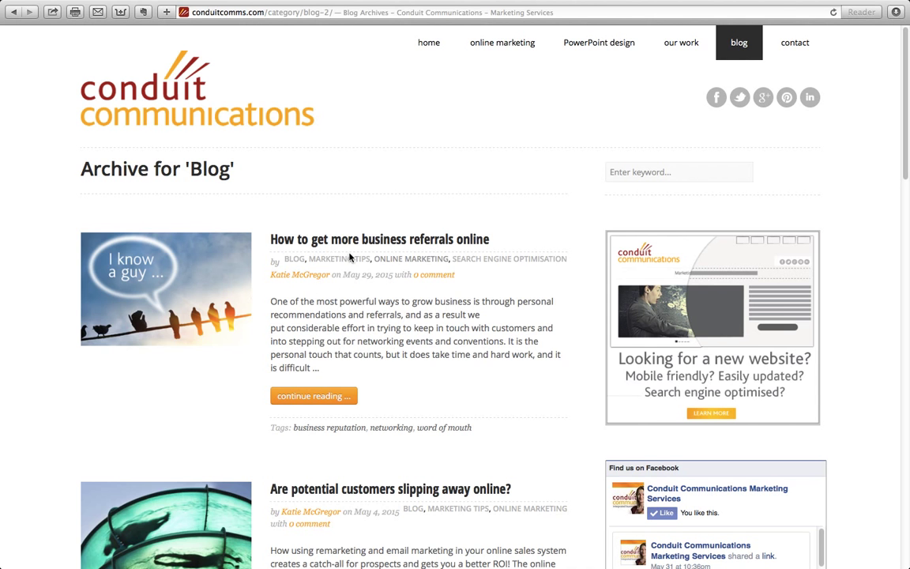
- Look over the blog archive, open the article "How to get more business referrals online" and skim its content
{"action": "scroll", "coordinate": [417, 391], "scroll_direction": "down", "scroll_amount": 5}
{"action": "scroll", "coordinate": [420, 382], "scroll_direction": "up", "scroll_amount": 5}
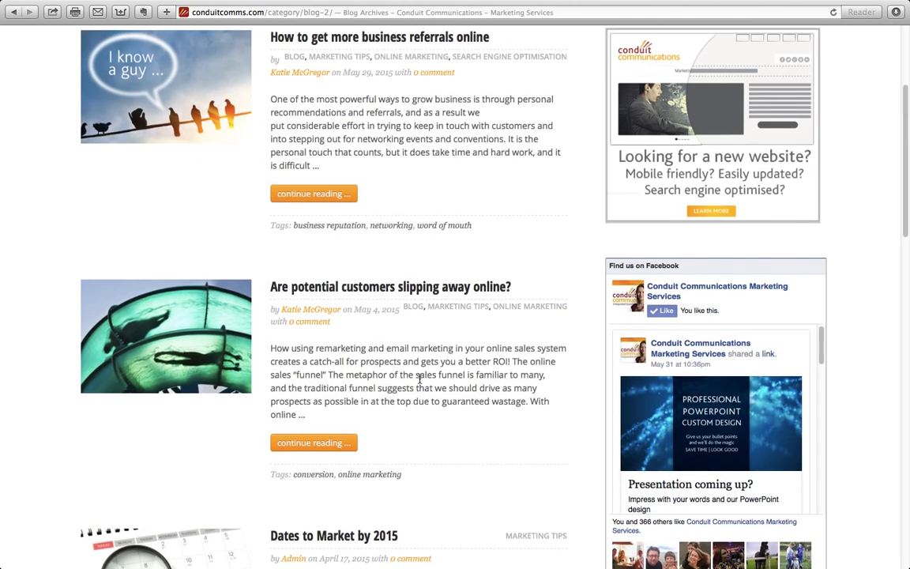
{"action": "left_click", "coordinate": [348, 396]}
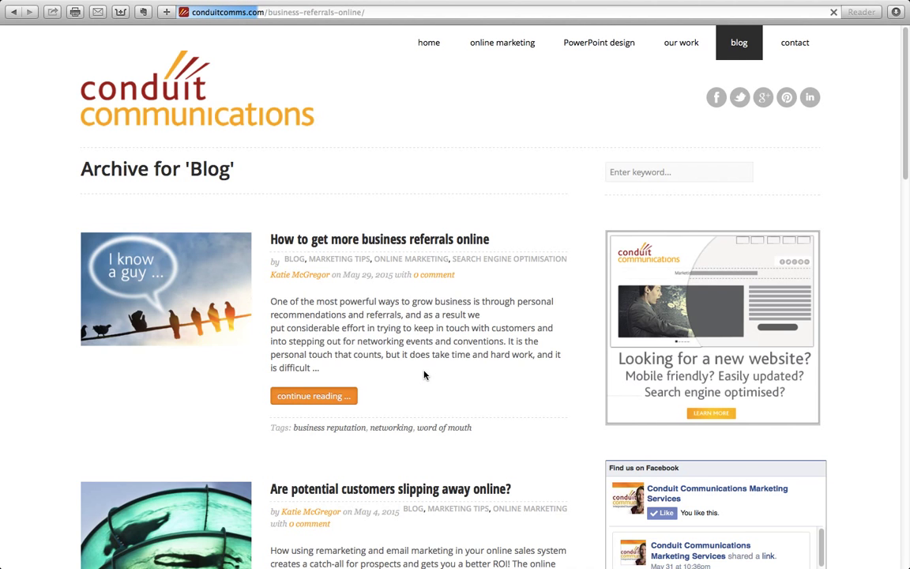
{"action": "scroll", "coordinate": [625, 326], "scroll_direction": "down", "scroll_amount": 2}
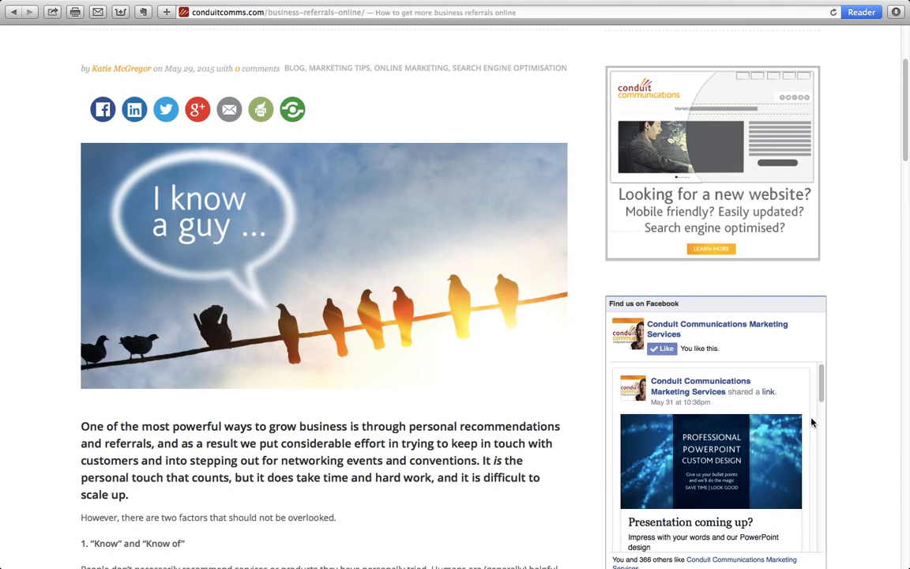
{"action": "scroll", "coordinate": [814, 421], "scroll_direction": "down", "scroll_amount": 5}
{"action": "scroll", "coordinate": [864, 423], "scroll_direction": "down", "scroll_amount": 15}
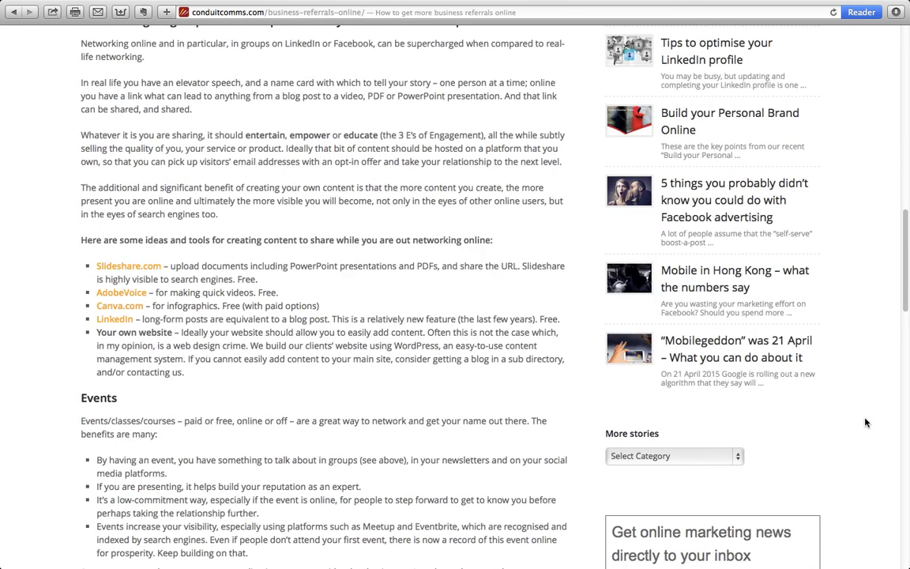
{"action": "scroll", "coordinate": [865, 421], "scroll_direction": "up", "scroll_amount": 20}
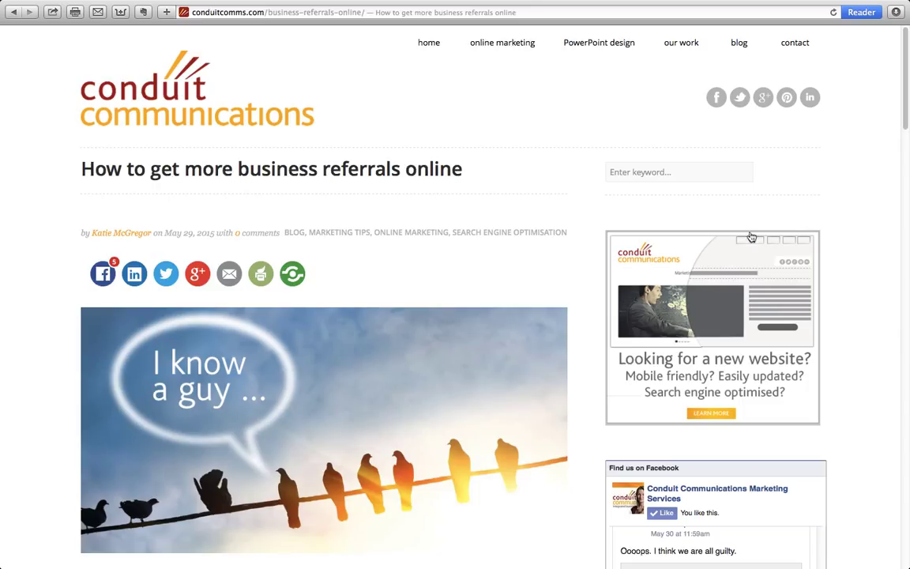
- Examine the article's social sharing buttons and the Facebook comment section at its end, and return to the article's start
{"action": "scroll", "coordinate": [467, 267], "scroll_direction": "down", "scroll_amount": 1}
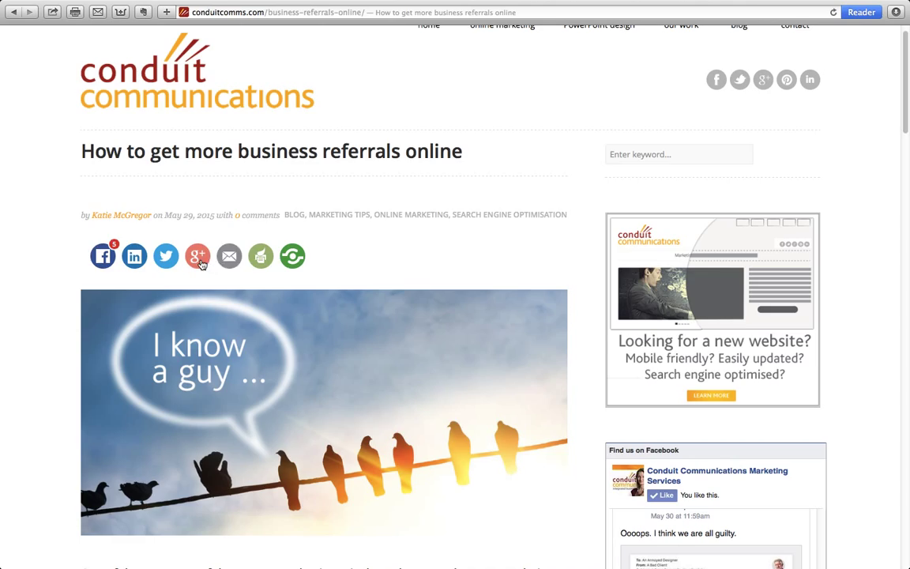
{"action": "scroll", "coordinate": [300, 314], "scroll_direction": "down", "scroll_amount": 5}
{"action": "scroll", "coordinate": [300, 297], "scroll_direction": "up", "scroll_amount": 5}
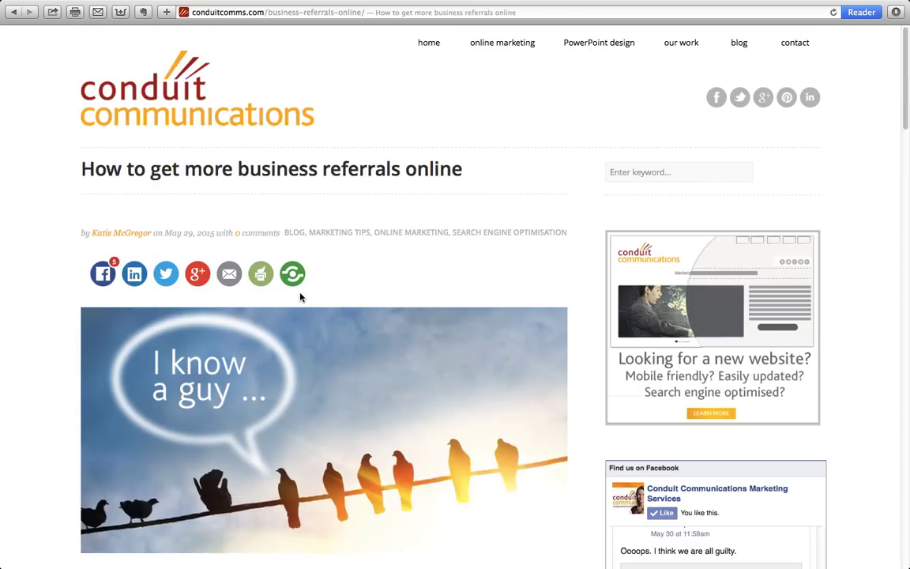
{"action": "scroll", "coordinate": [301, 297], "scroll_direction": "down", "scroll_amount": 5}
{"action": "scroll", "coordinate": [310, 294], "scroll_direction": "up", "scroll_amount": 4}
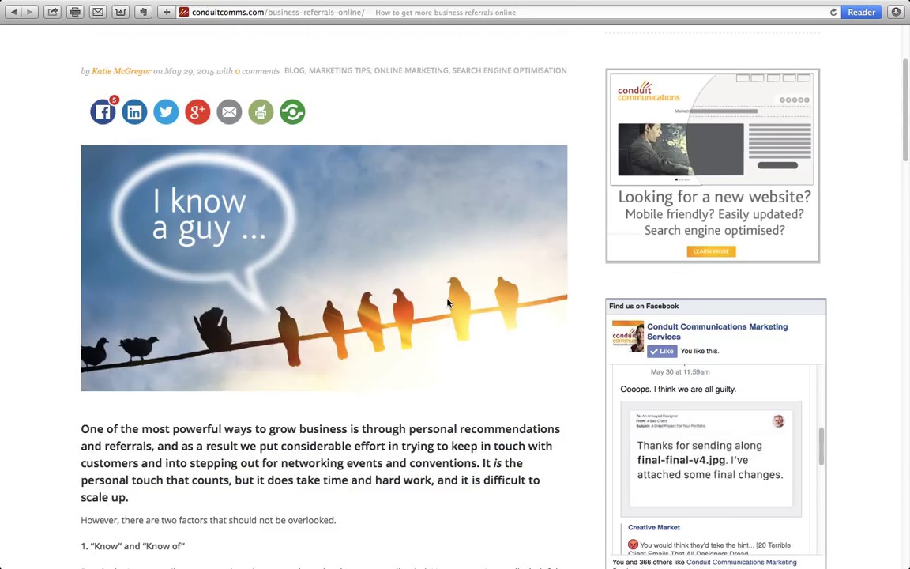
{"action": "scroll", "coordinate": [395, 319], "scroll_direction": "down", "scroll_amount": 20}
{"action": "scroll", "coordinate": [395, 319], "scroll_direction": "down", "scroll_amount": 3}
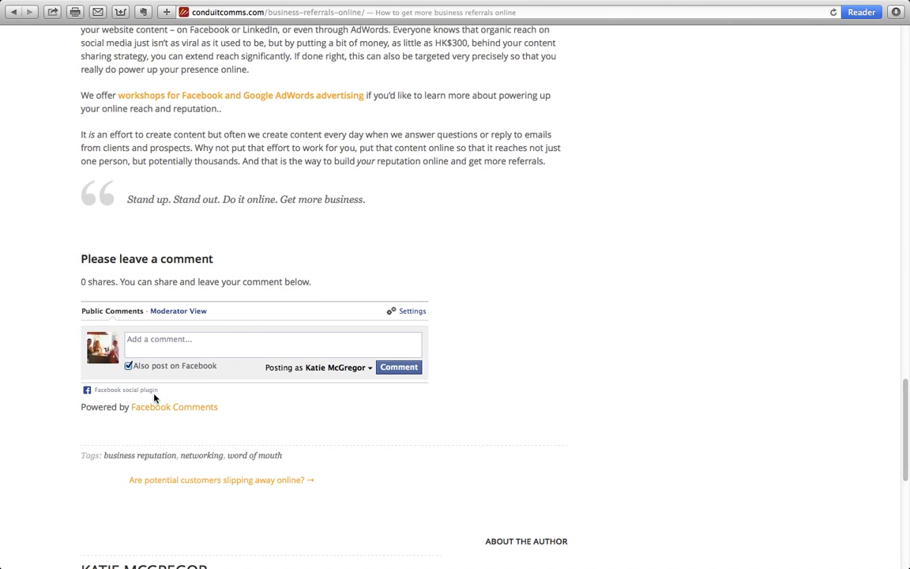
{"action": "scroll", "coordinate": [569, 316], "scroll_direction": "up", "scroll_amount": 20}
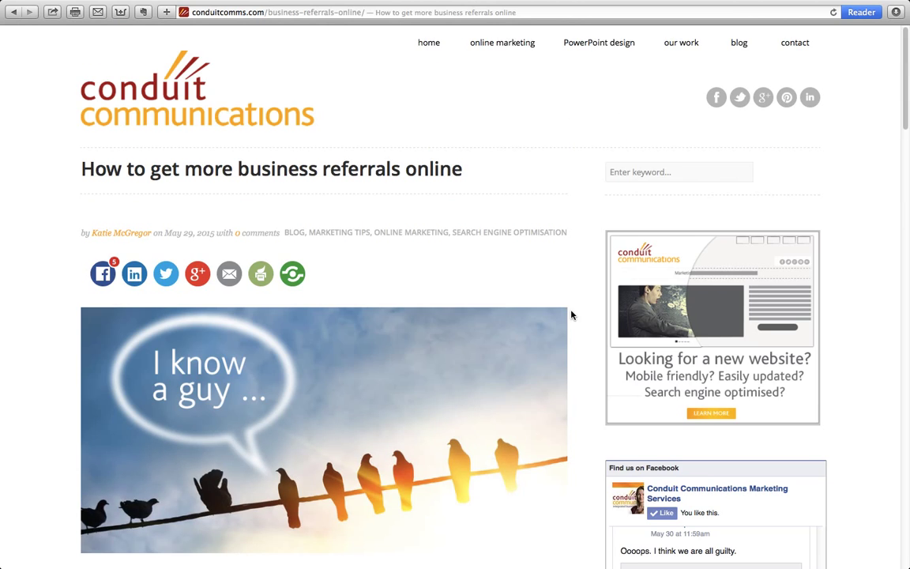
- Open the online marketing section's website design page and read through its website essentials, timeline and cost information
{"action": "mouse_move", "coordinate": [496, 41]}
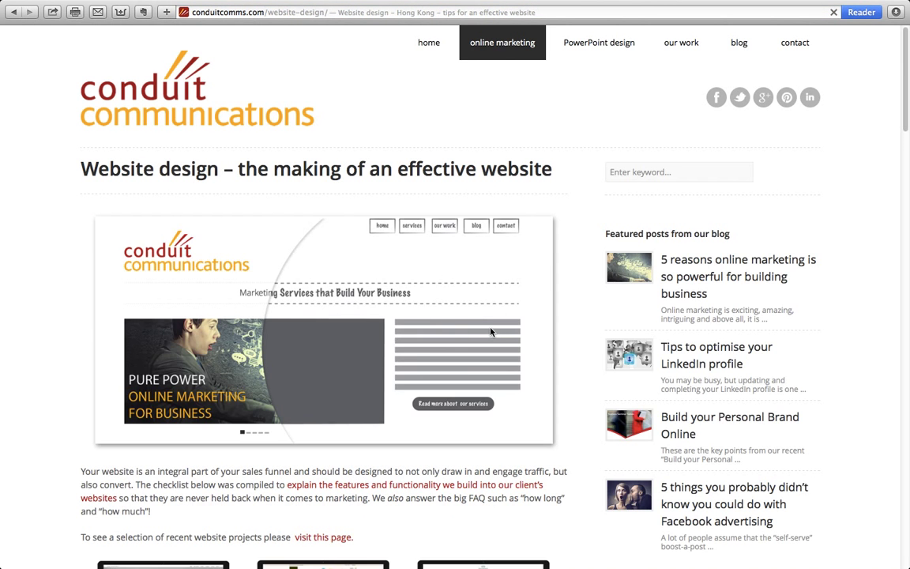
{"action": "scroll", "coordinate": [499, 317], "scroll_direction": "down", "scroll_amount": 4}
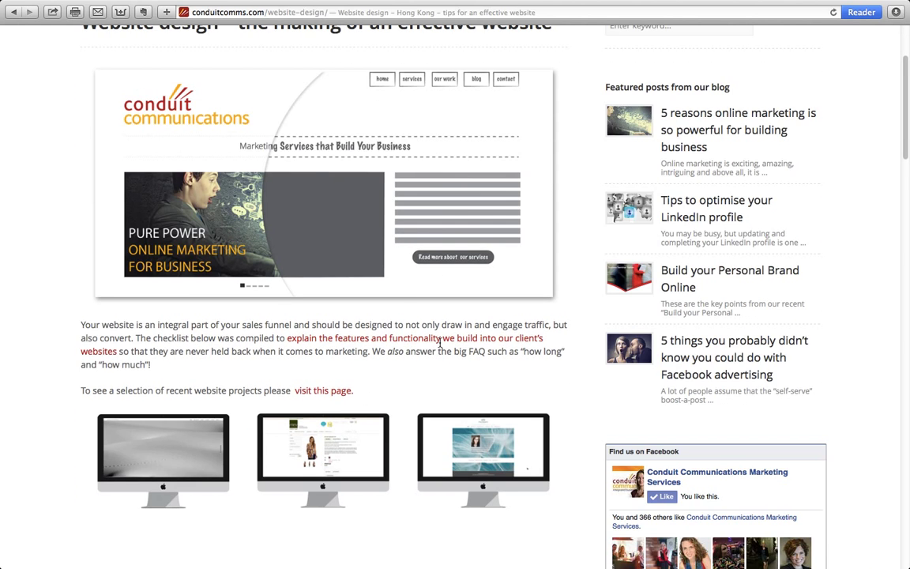
{"action": "scroll", "coordinate": [345, 435], "scroll_direction": "down", "scroll_amount": 6}
{"action": "scroll", "coordinate": [434, 271], "scroll_direction": "down", "scroll_amount": 3}
{"action": "scroll", "coordinate": [435, 270], "scroll_direction": "down", "scroll_amount": 5}
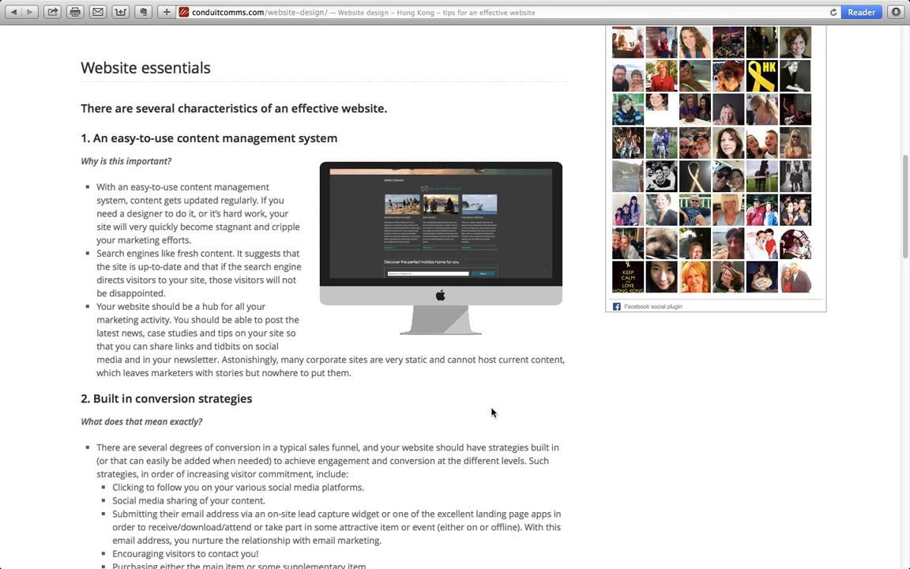
{"action": "scroll", "coordinate": [416, 409], "scroll_direction": "down", "scroll_amount": 10}
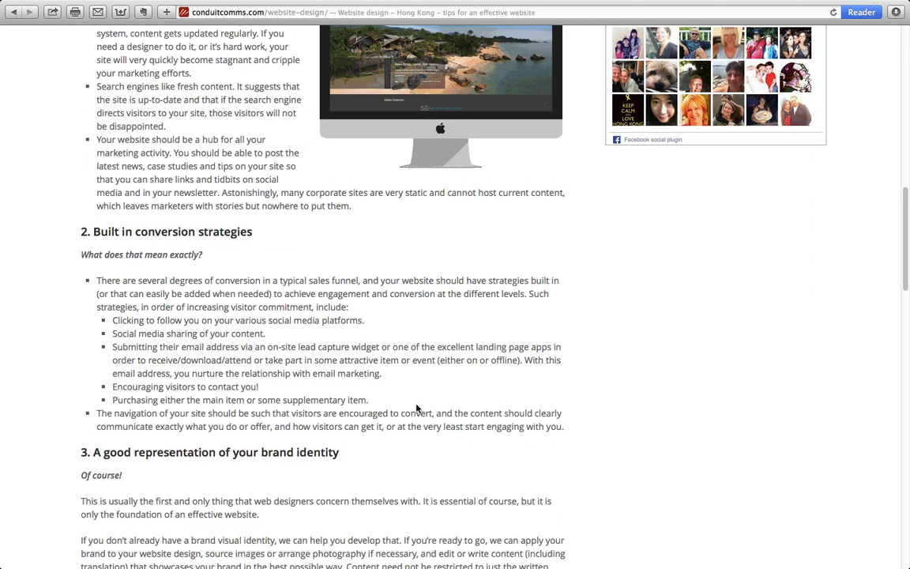
{"action": "scroll", "coordinate": [419, 403], "scroll_direction": "down", "scroll_amount": 5}
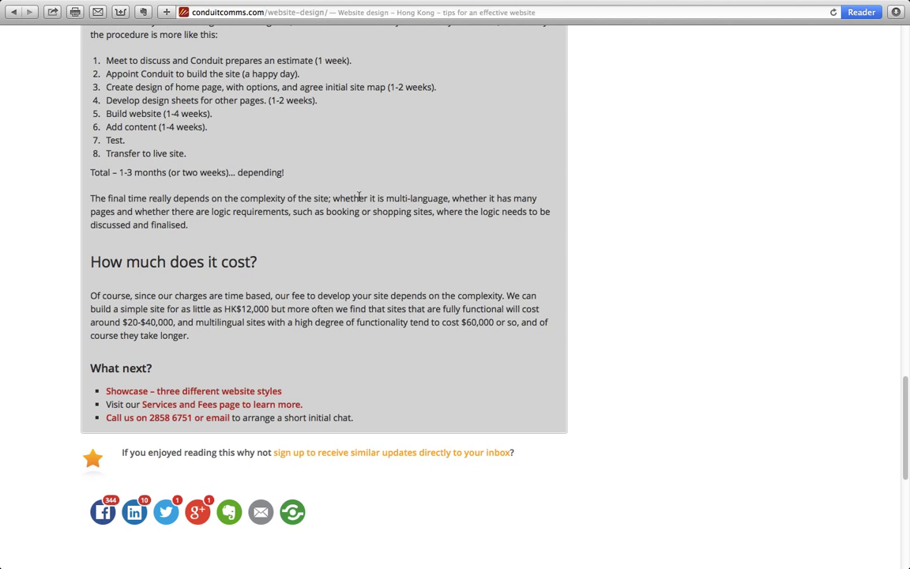
{"action": "scroll", "coordinate": [387, 379], "scroll_direction": "up", "scroll_amount": 15}
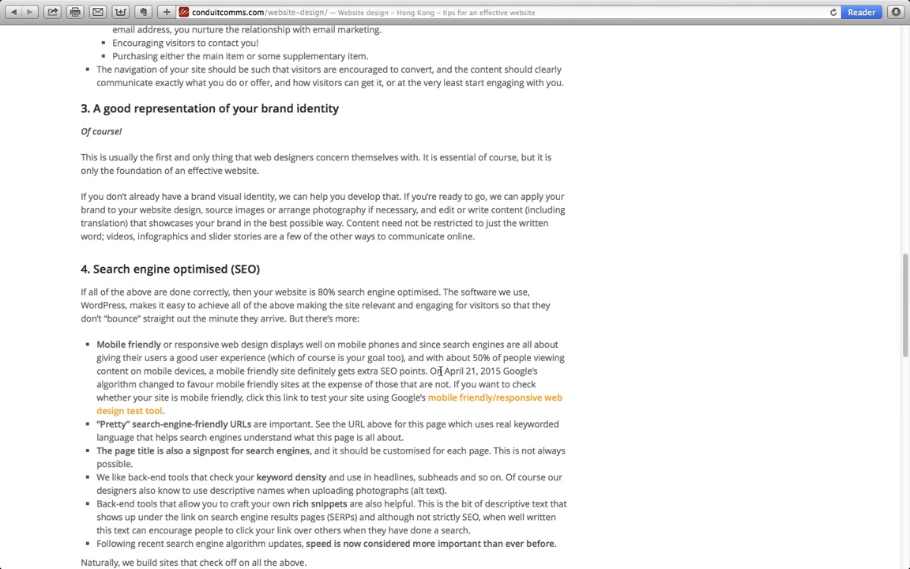
- Return to the start of the website design page and go to the site's WordPress login at conduitcomms.com/wp-admin/
{"action": "scroll", "coordinate": [439, 307], "scroll_direction": "up", "scroll_amount": 6}
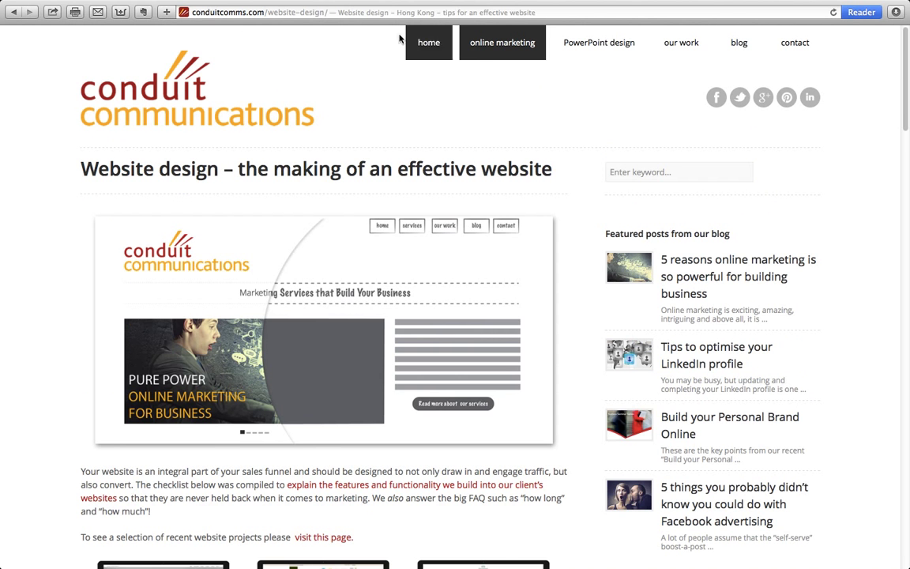
{"action": "left_click", "coordinate": [276, 7]}
{"action": "key", "text": "Right"}
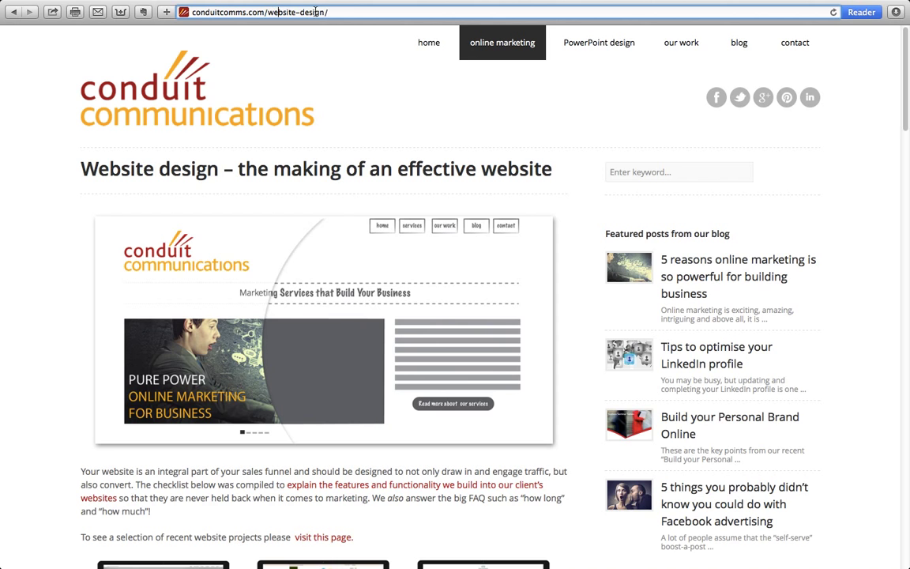
{"action": "left_click_drag", "start_coordinate": [267, 13], "coordinate": [425, 16]}
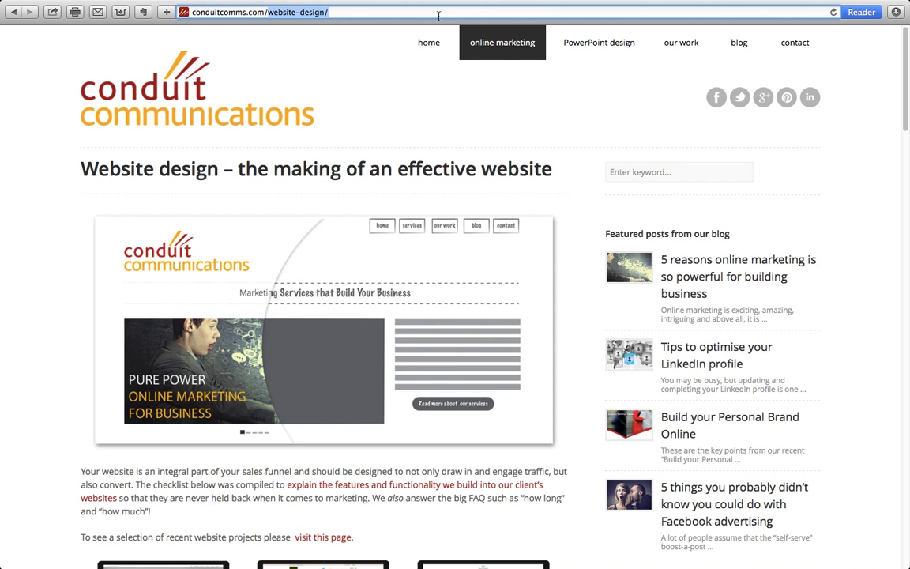
{"action": "type", "text": "wp-adm"}
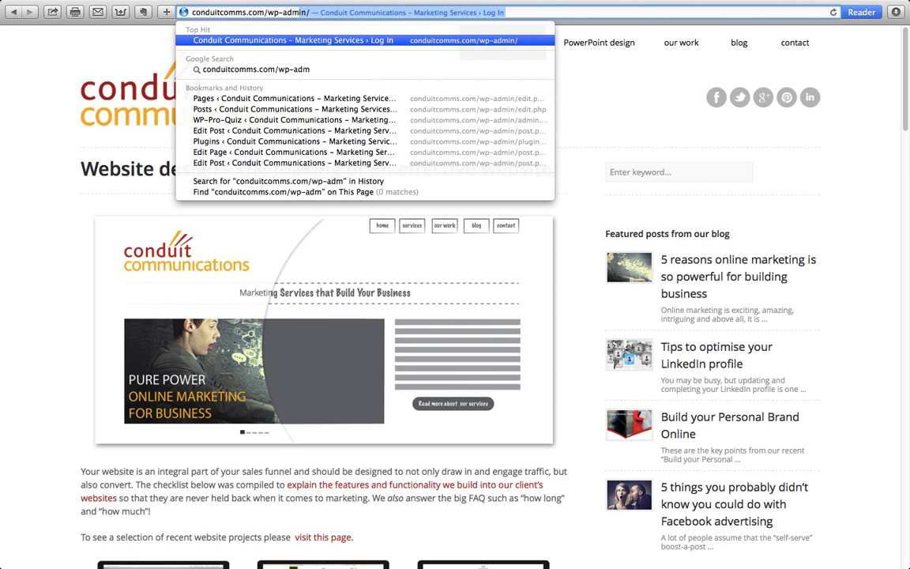
{"action": "type", "text": "in/"}
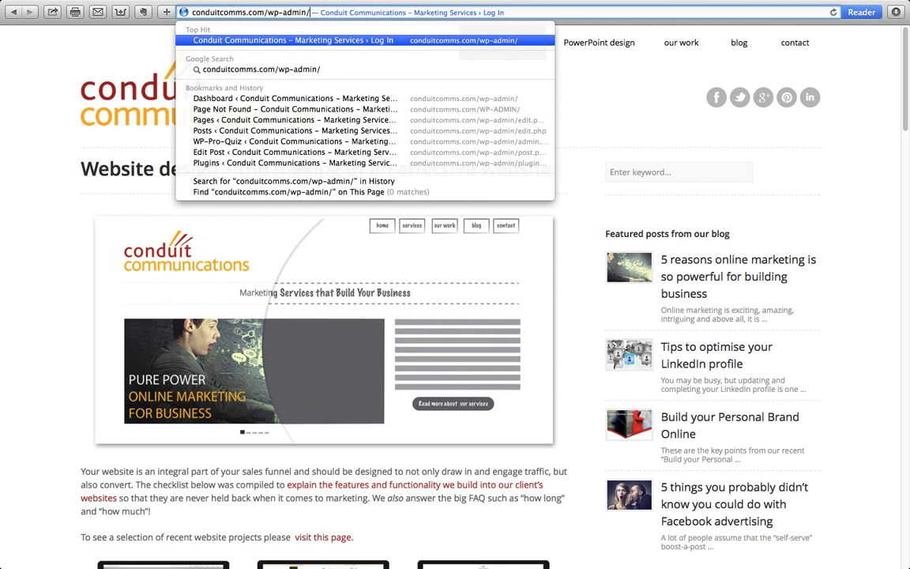
{"action": "key", "text": "Return"}
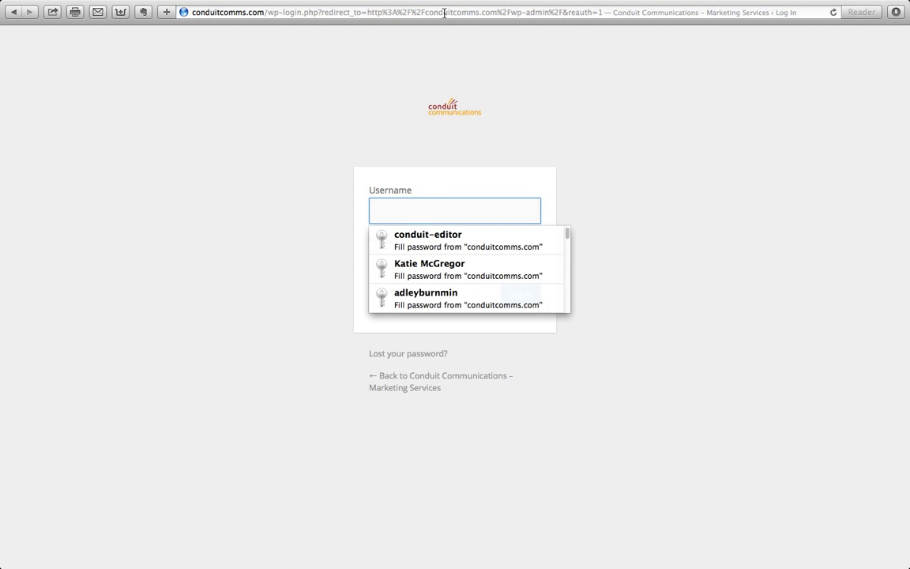
- Fill in the saved editor account's username and password and log in to the WordPress dashboard
{"action": "key", "text": "Down"}
{"action": "left_click", "coordinate": [467, 240]}
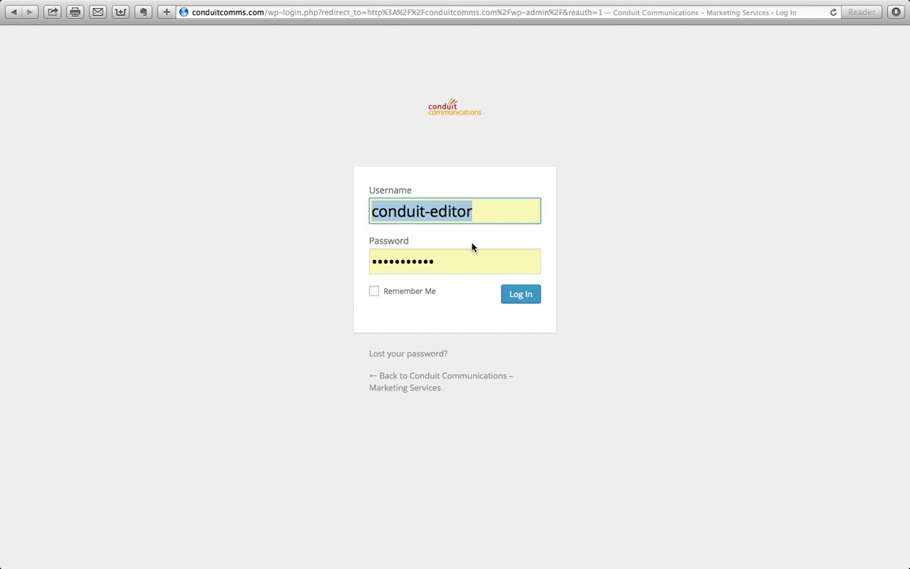
{"action": "left_click", "coordinate": [523, 298]}
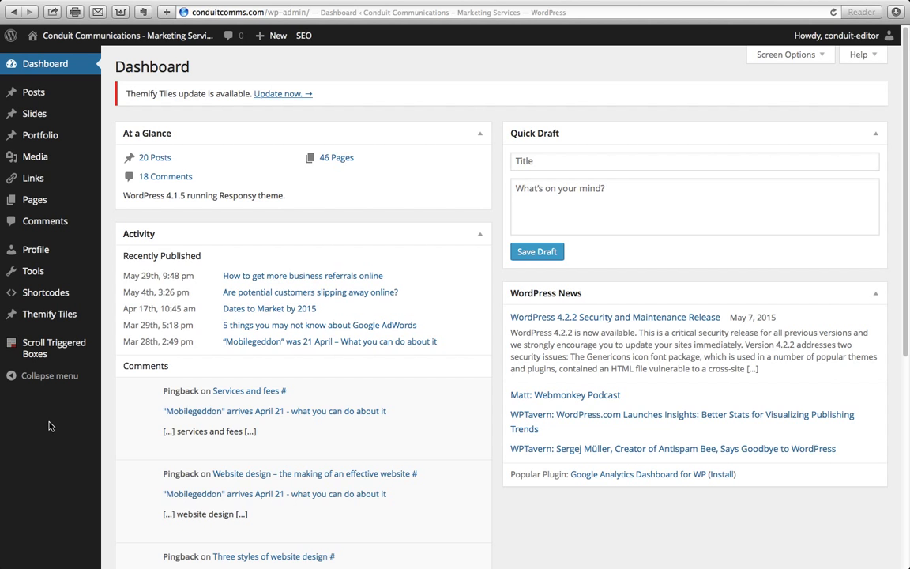
- Open the list of all pages, restrict it to published ones and look through the entries
{"action": "mouse_move", "coordinate": [30, 94]}
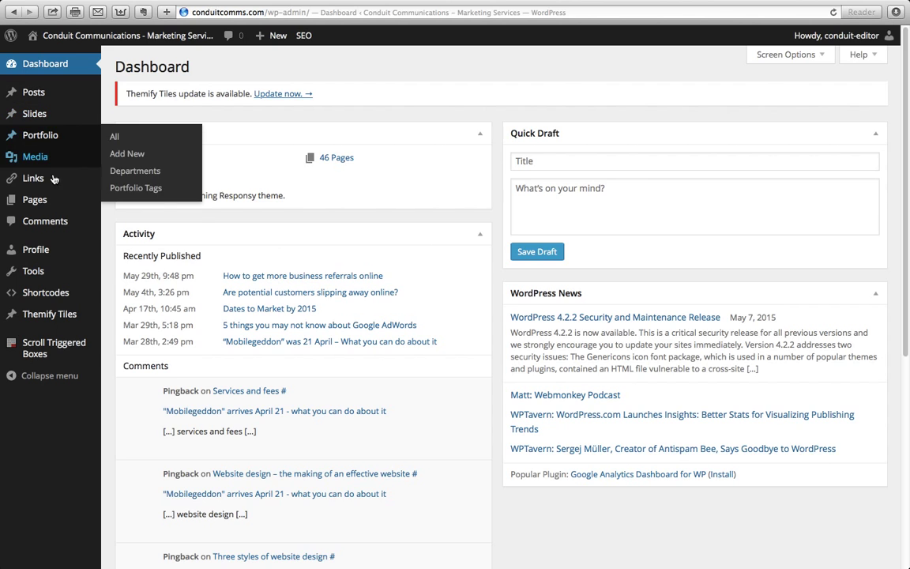
{"action": "mouse_move", "coordinate": [43, 206]}
{"action": "mouse_move", "coordinate": [35, 161]}
{"action": "mouse_move", "coordinate": [38, 142]}
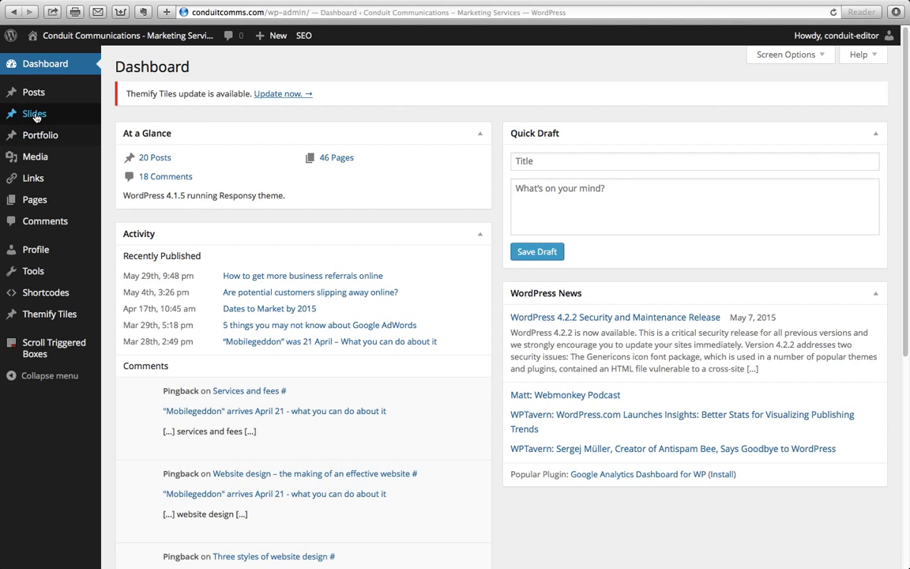
{"action": "mouse_move", "coordinate": [35, 117]}
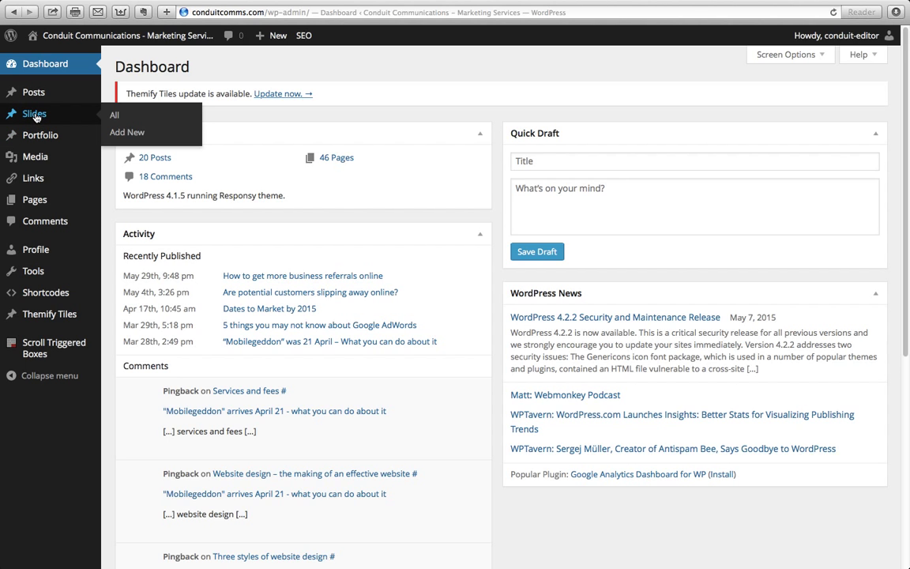
{"action": "mouse_move", "coordinate": [45, 292]}
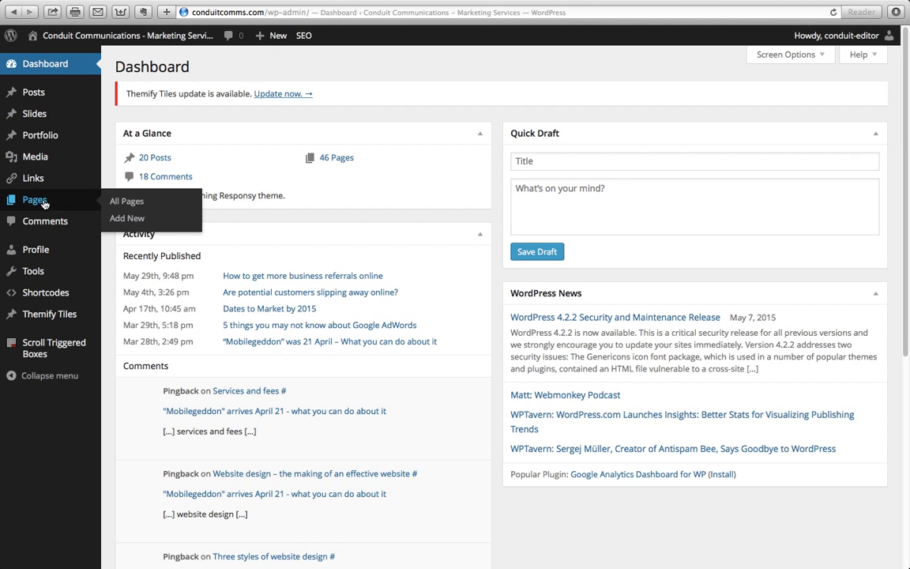
{"action": "left_click", "coordinate": [127, 203]}
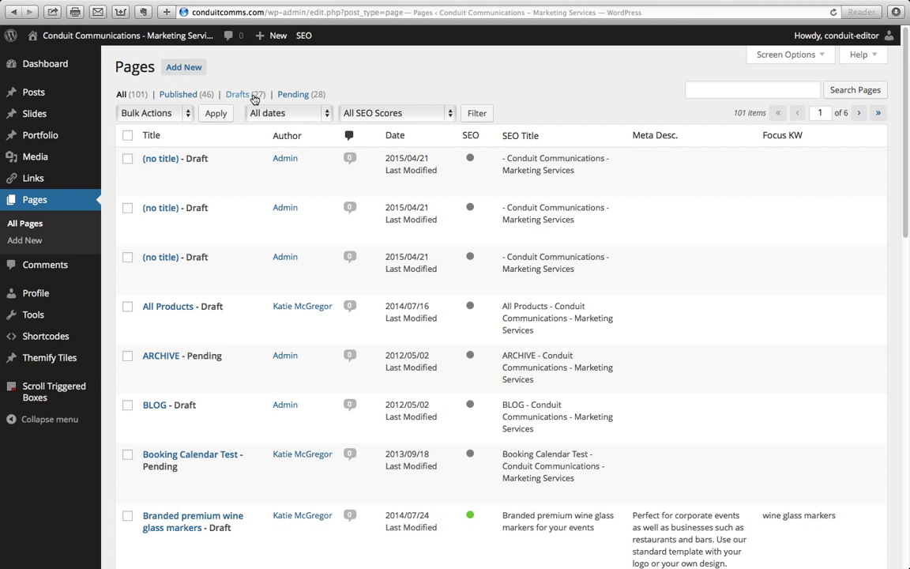
{"action": "left_click", "coordinate": [180, 95]}
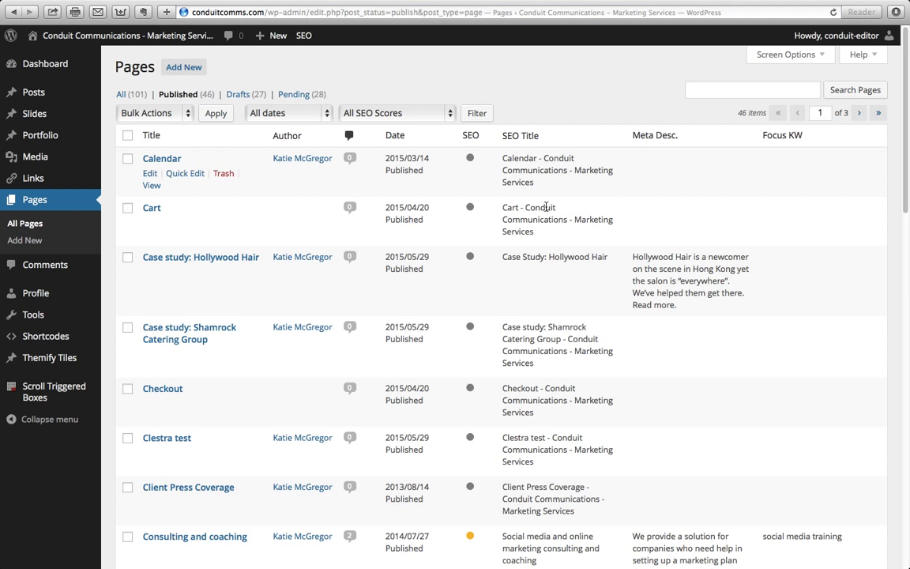
{"action": "scroll", "coordinate": [412, 330], "scroll_direction": "down", "scroll_amount": 15}
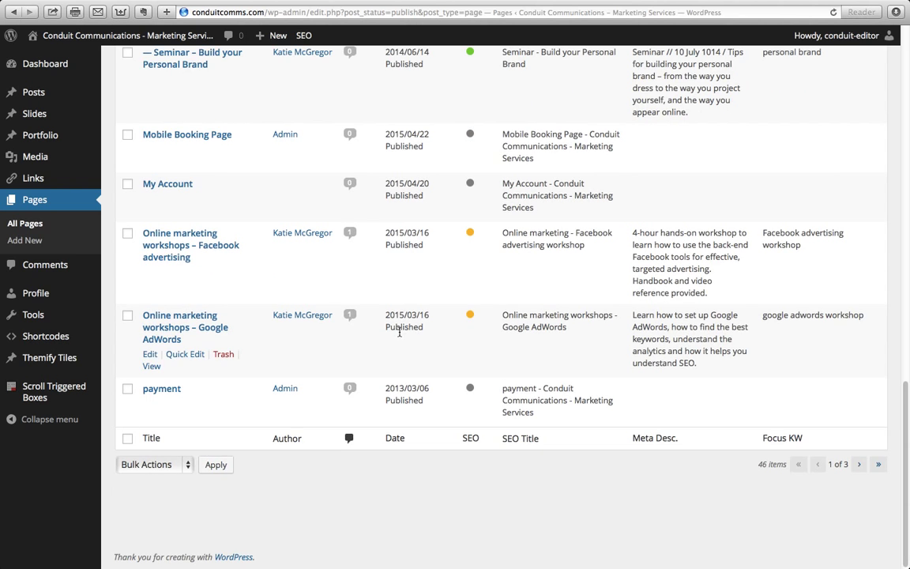
{"action": "scroll", "coordinate": [838, 438], "scroll_direction": "up", "scroll_amount": 15}
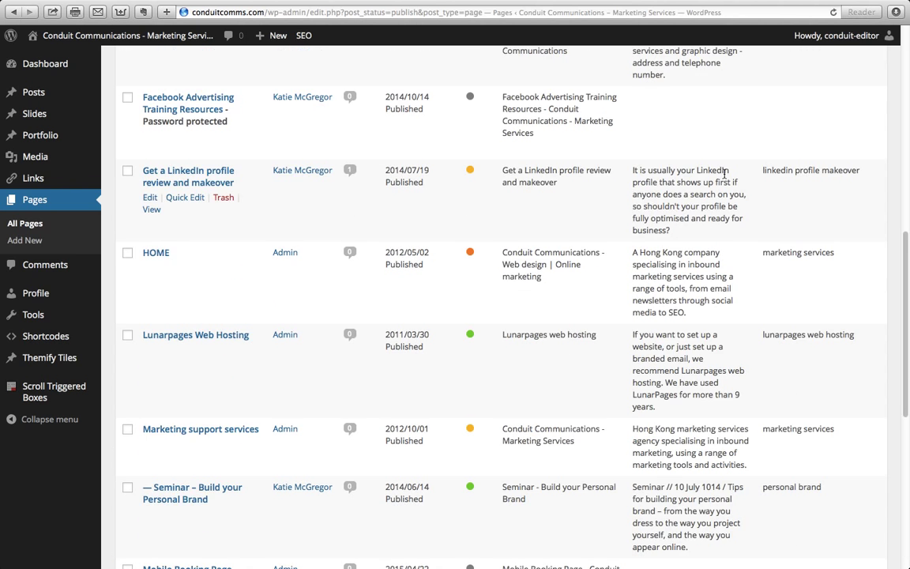
- Search the published pages for "website" and open "Website design – the making of an effective website" for editing
{"action": "left_click", "coordinate": [706, 91]}
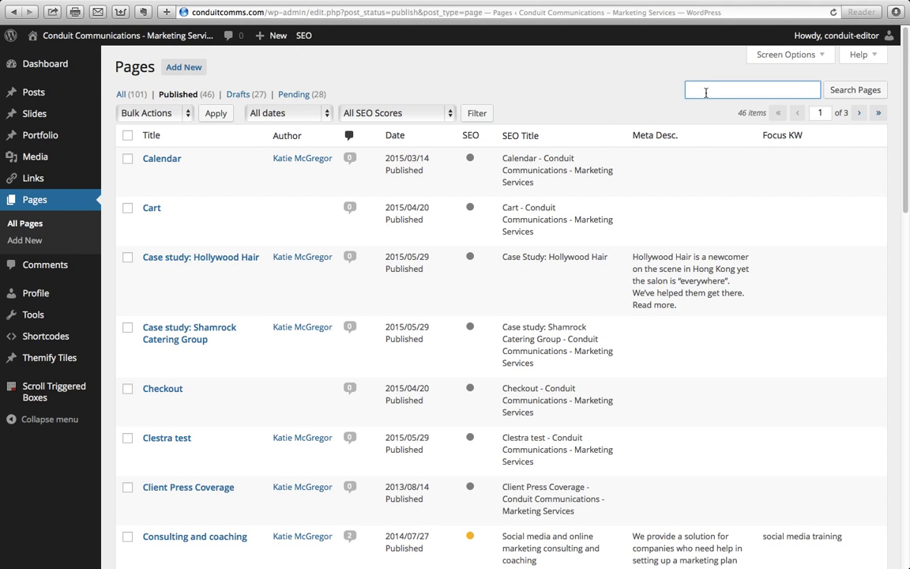
{"action": "type", "text": "website"}
{"action": "key", "text": "Return"}
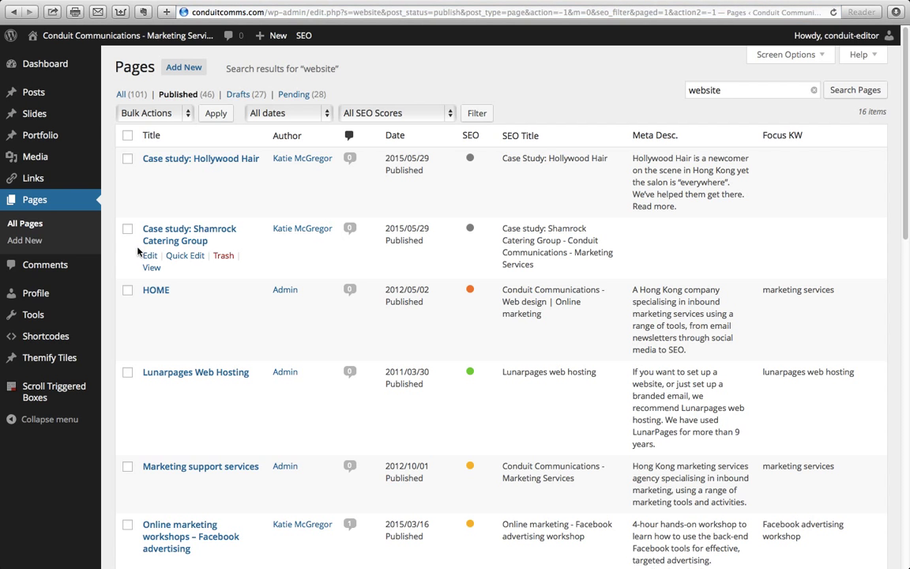
{"action": "scroll", "coordinate": [223, 355], "scroll_direction": "down", "scroll_amount": 4}
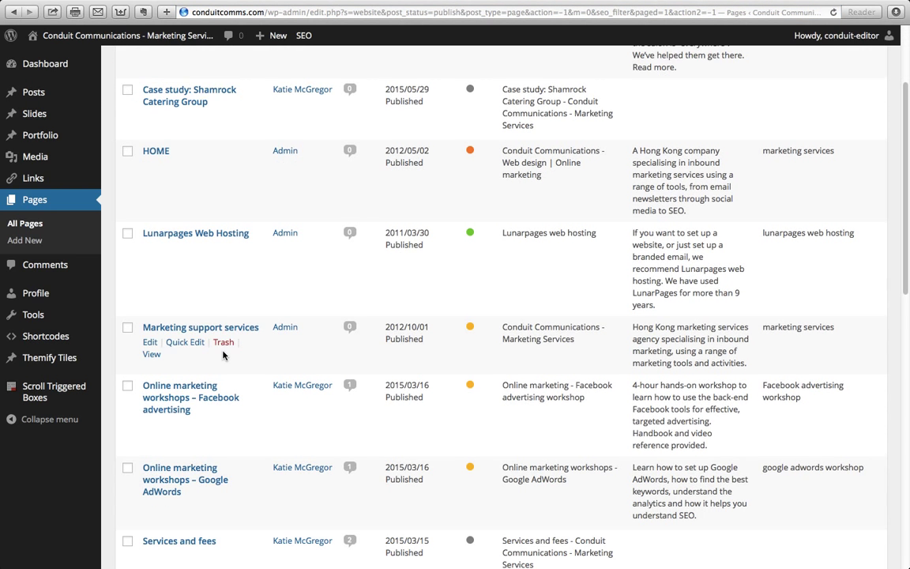
{"action": "scroll", "coordinate": [223, 355], "scroll_direction": "down", "scroll_amount": 2}
{"action": "scroll", "coordinate": [222, 355], "scroll_direction": "down", "scroll_amount": 12}
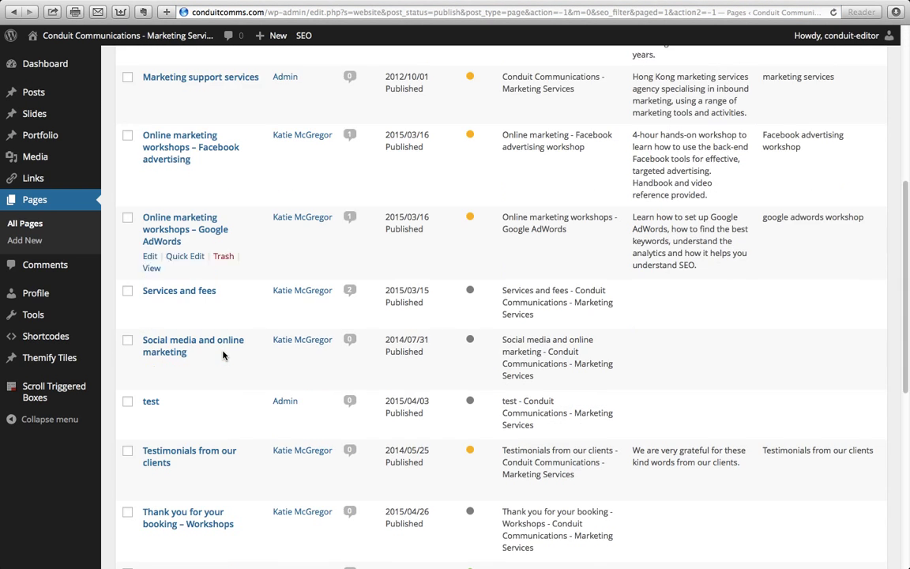
{"action": "scroll", "coordinate": [223, 355], "scroll_direction": "down", "scroll_amount": 6}
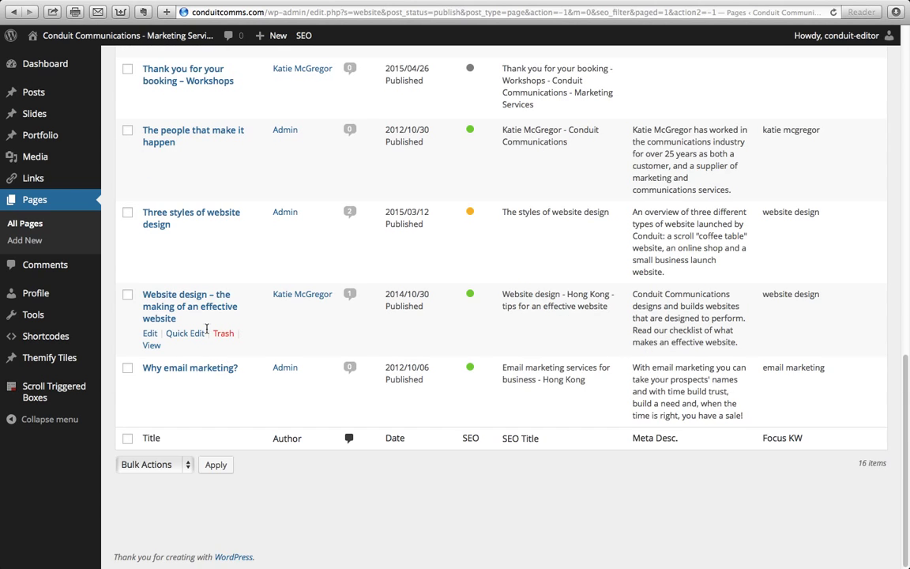
{"action": "left_click", "coordinate": [150, 334]}
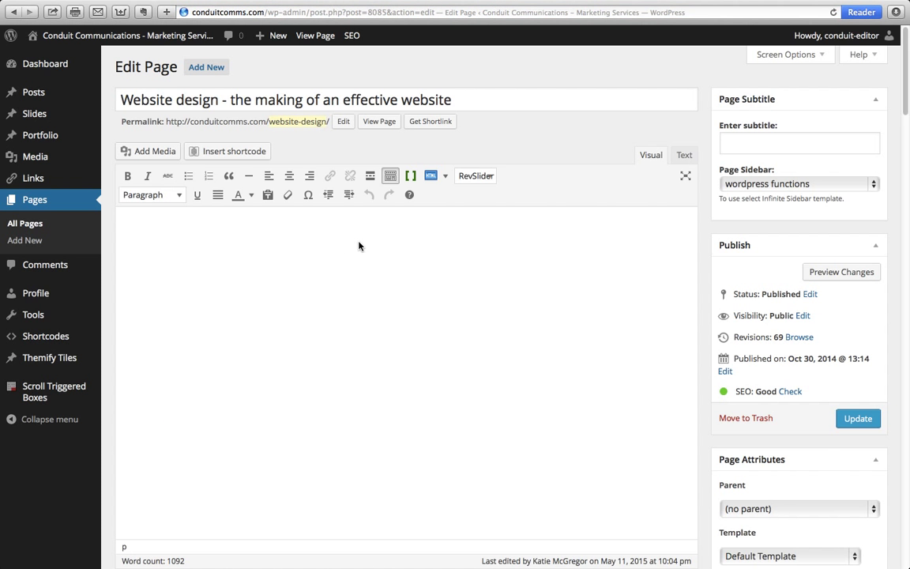
- Look over the page's banner image and introduction in the visual editor, highlighting the opening sentence
{"action": "scroll", "coordinate": [415, 290], "scroll_direction": "down", "scroll_amount": 2}
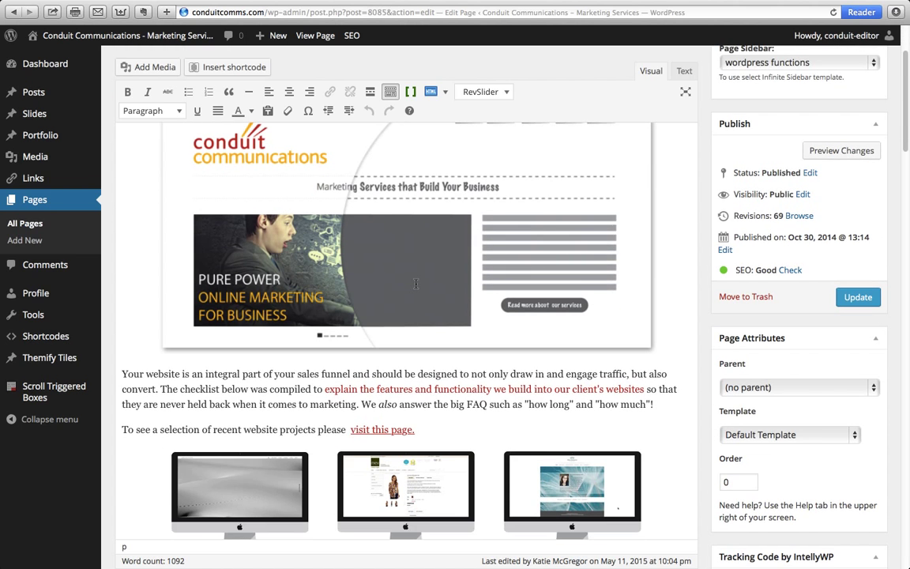
{"action": "scroll", "coordinate": [382, 285], "scroll_direction": "down", "scroll_amount": 2}
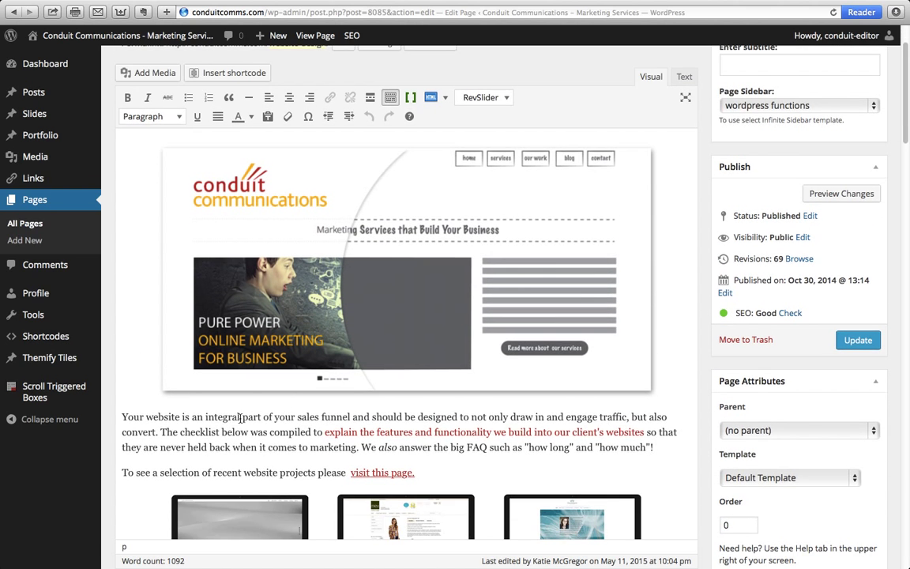
{"action": "left_click_drag", "start_coordinate": [134, 418], "coordinate": [191, 432]}
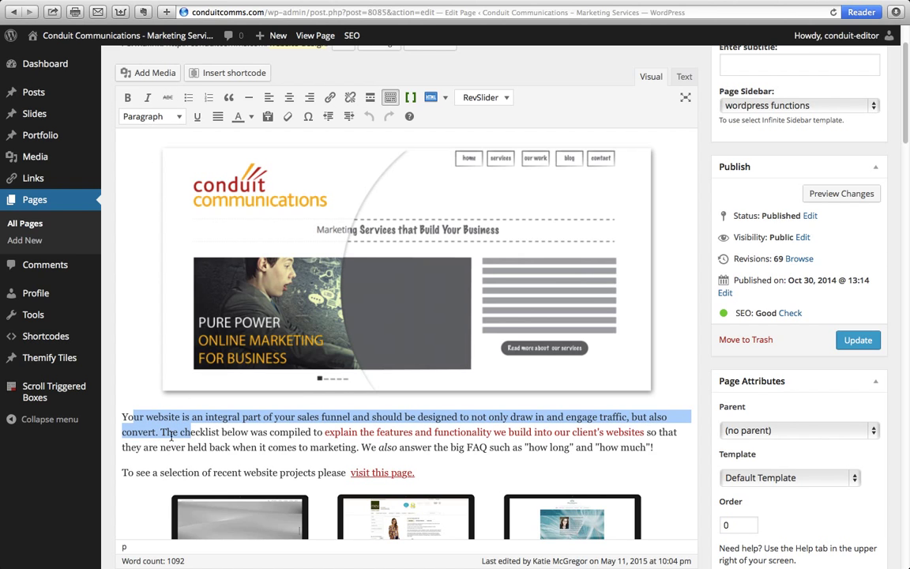
{"action": "scroll", "coordinate": [278, 240], "scroll_direction": "up", "scroll_amount": 4}
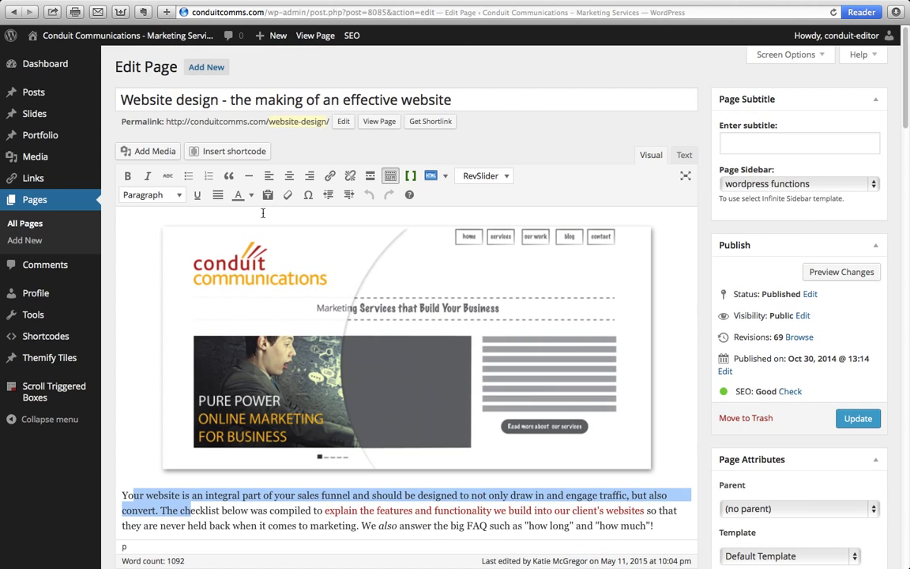
- View the published website design page in a new tab and highlight the word "checklist" in its introduction
{"action": "right_click", "coordinate": [382, 125]}
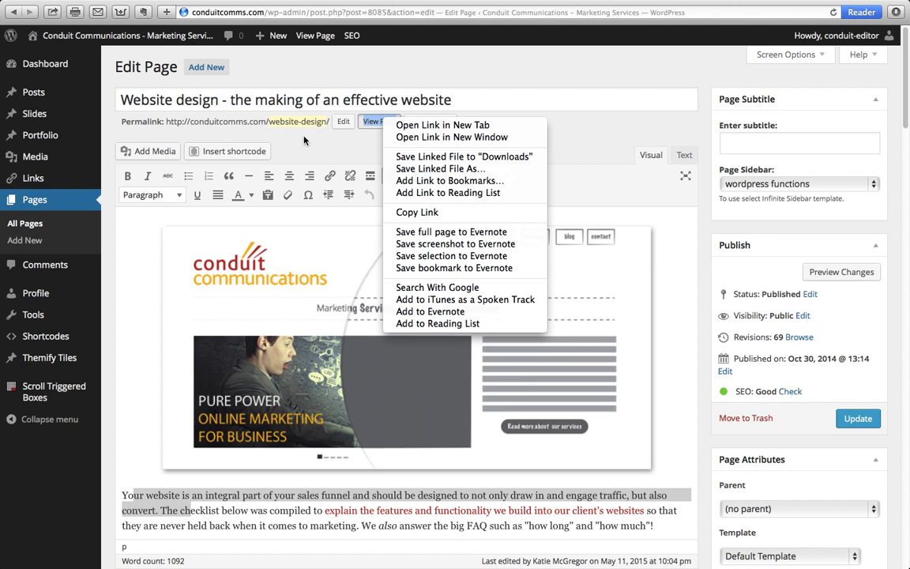
{"action": "left_click", "coordinate": [410, 128]}
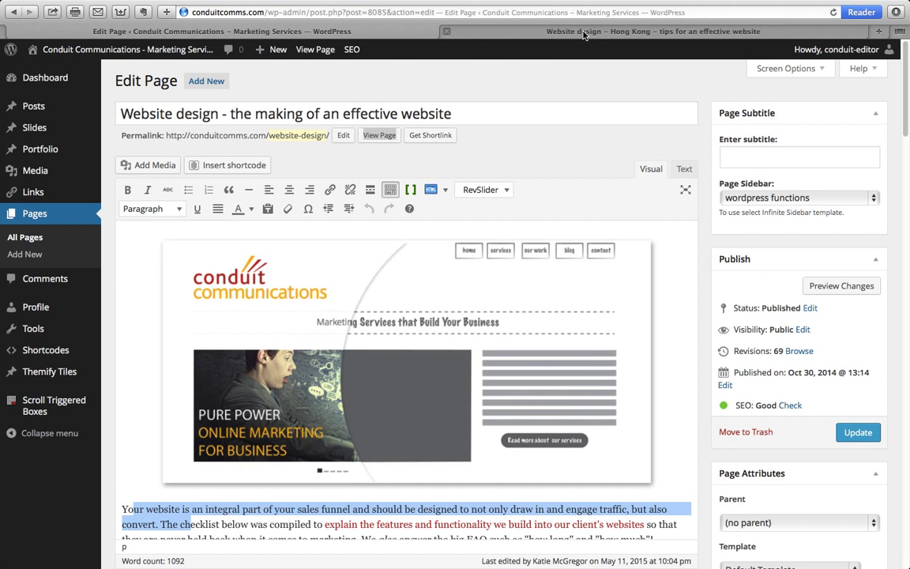
{"action": "left_click", "coordinate": [524, 29]}
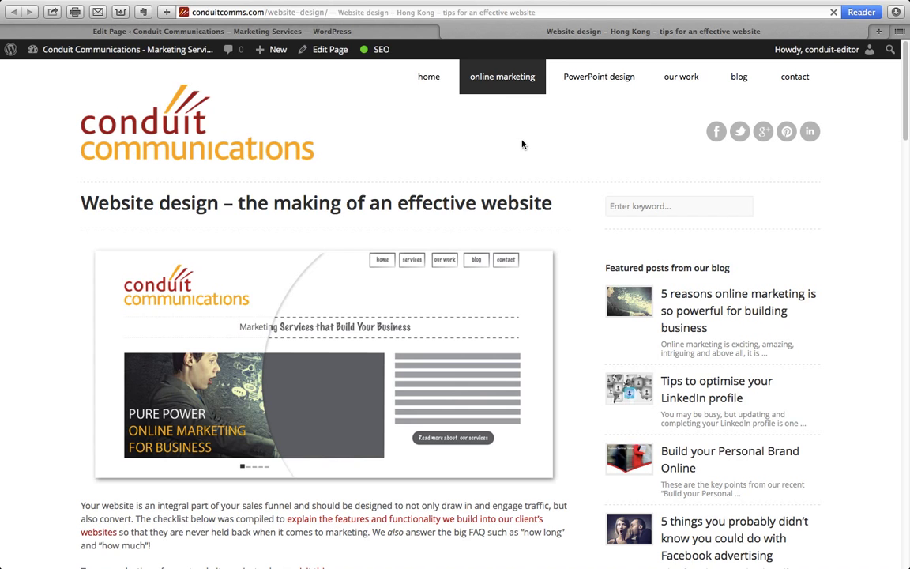
{"action": "scroll", "coordinate": [216, 252], "scroll_direction": "down", "scroll_amount": 3}
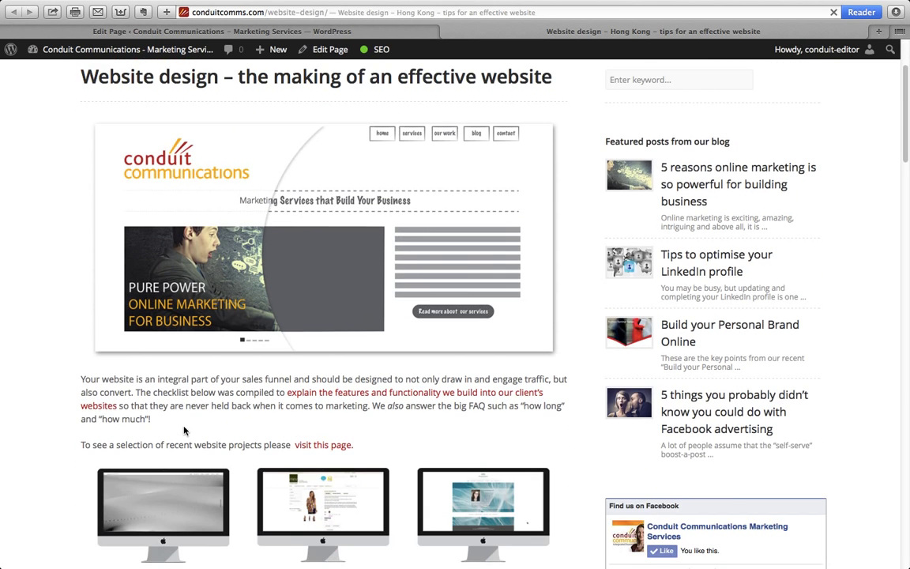
{"action": "left_click_drag", "start_coordinate": [153, 393], "coordinate": [196, 393]}
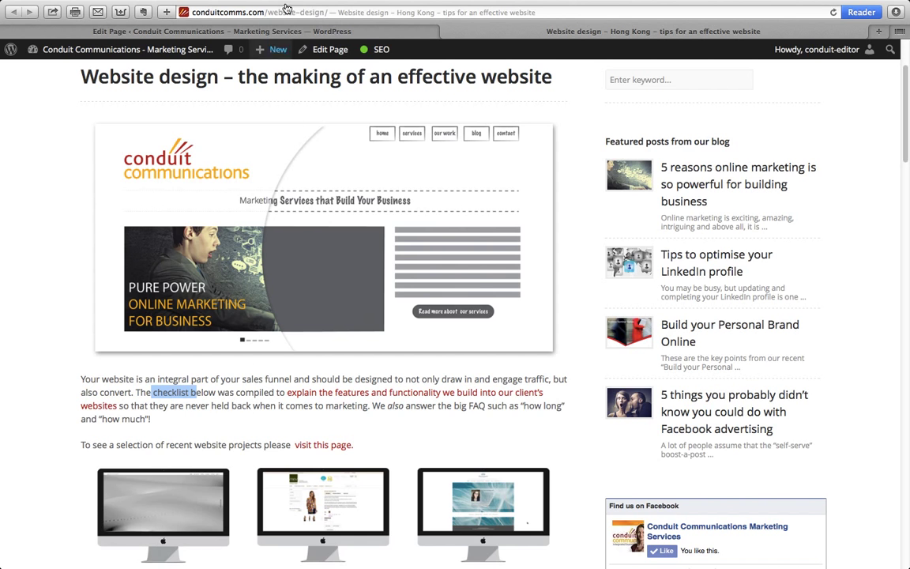
- Return to the page editor and compare its content with the live page, down to the "Website essentials" heading
{"action": "left_click", "coordinate": [245, 31]}
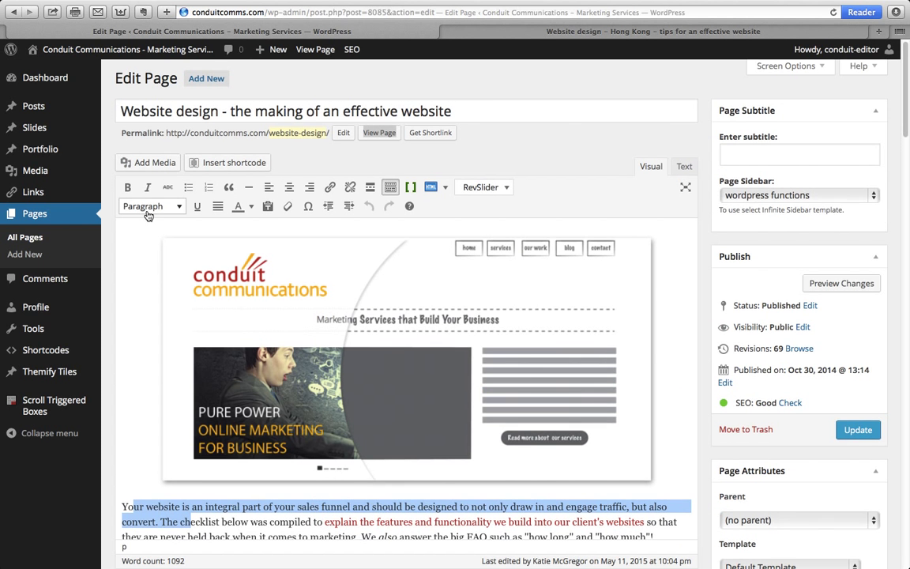
{"action": "scroll", "coordinate": [146, 207], "scroll_direction": "down", "scroll_amount": 2}
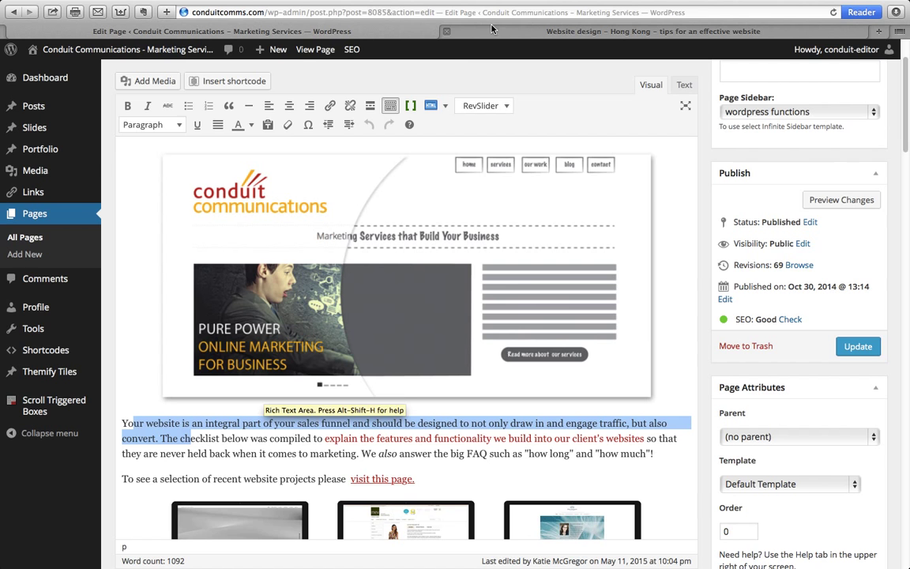
{"action": "scroll", "coordinate": [241, 297], "scroll_direction": "up", "scroll_amount": 2}
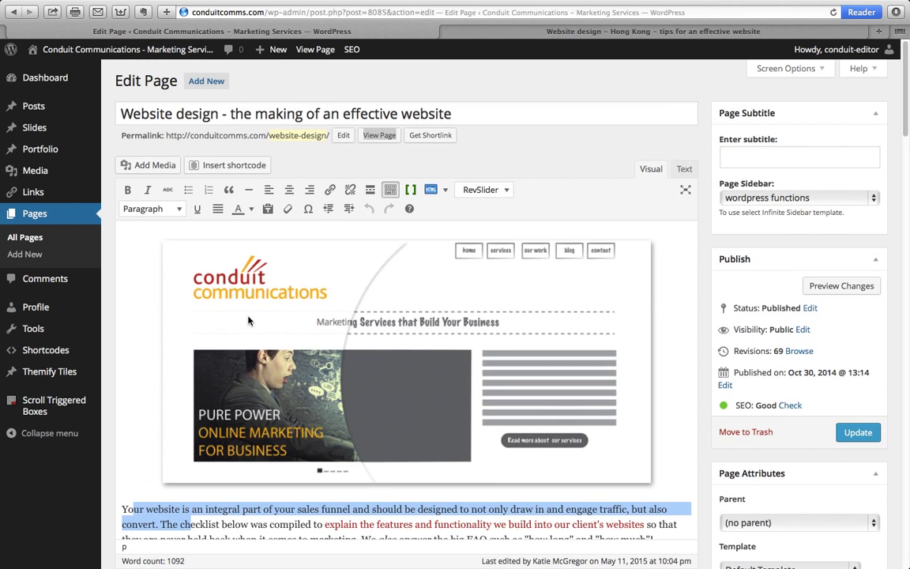
{"action": "scroll", "coordinate": [225, 324], "scroll_direction": "down", "scroll_amount": 5}
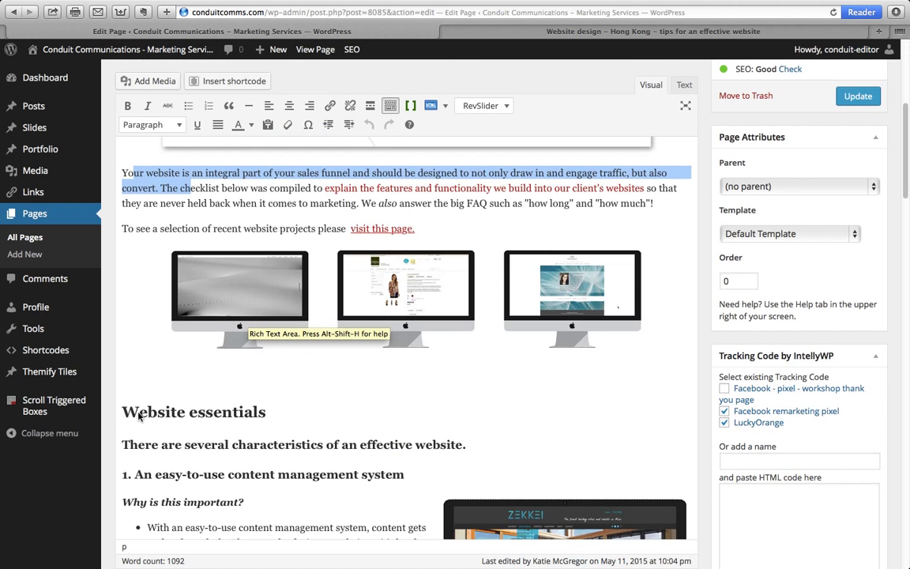
- Highlight the "Website essentials" heading in both the page editor and the live page to compare them, and return to the editor
{"action": "left_click_drag", "start_coordinate": [146, 412], "coordinate": [215, 408]}
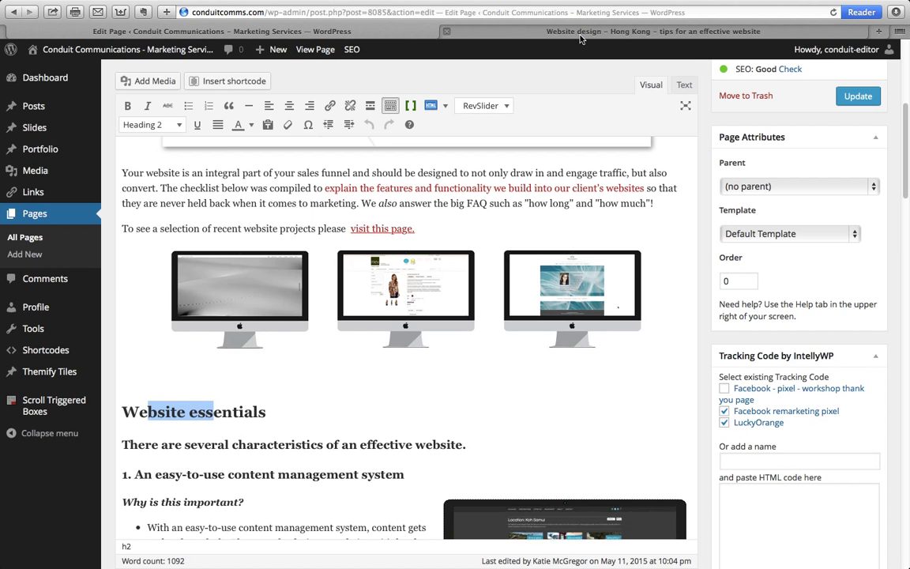
{"action": "key", "text": "ctrl+Tab"}
{"action": "scroll", "coordinate": [304, 487], "scroll_direction": "down", "scroll_amount": 3}
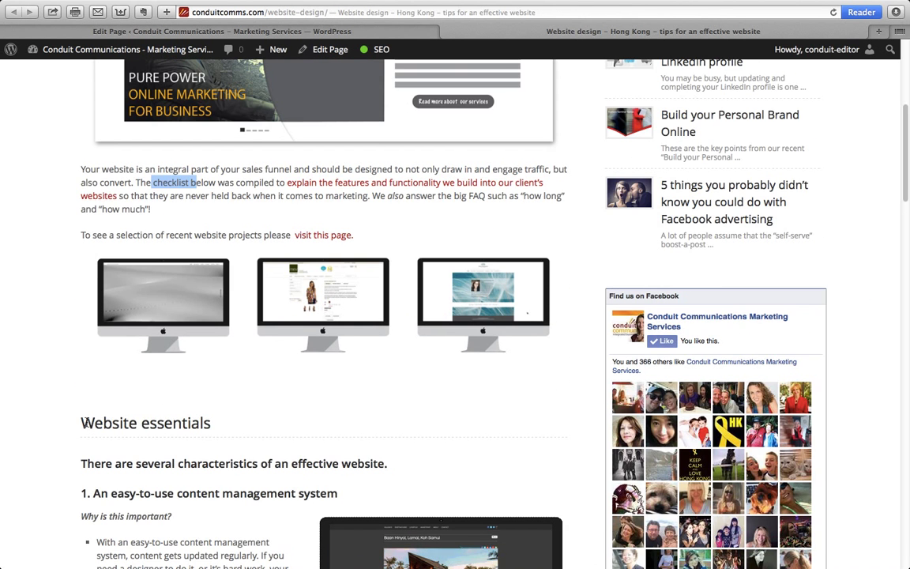
{"action": "left_click_drag", "start_coordinate": [82, 423], "coordinate": [184, 425]}
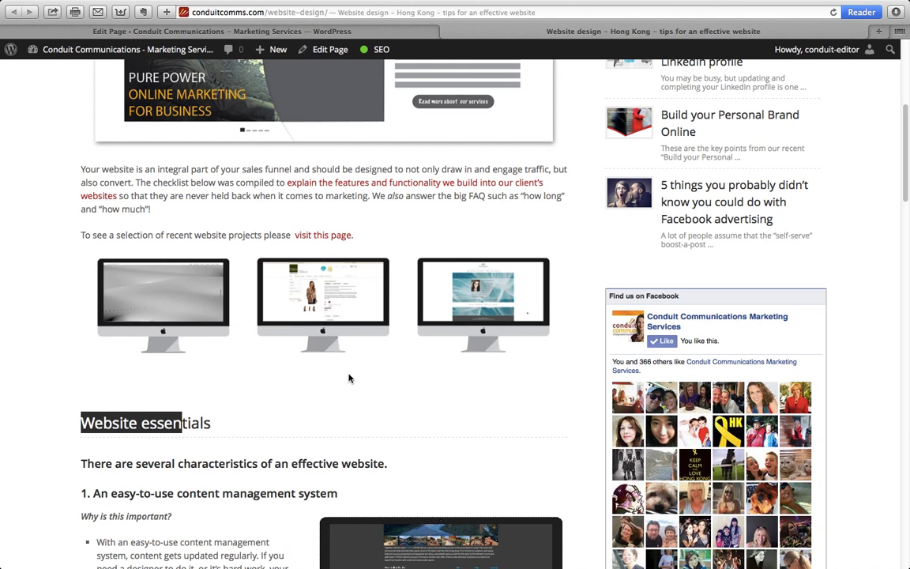
{"action": "left_click", "coordinate": [297, 31]}
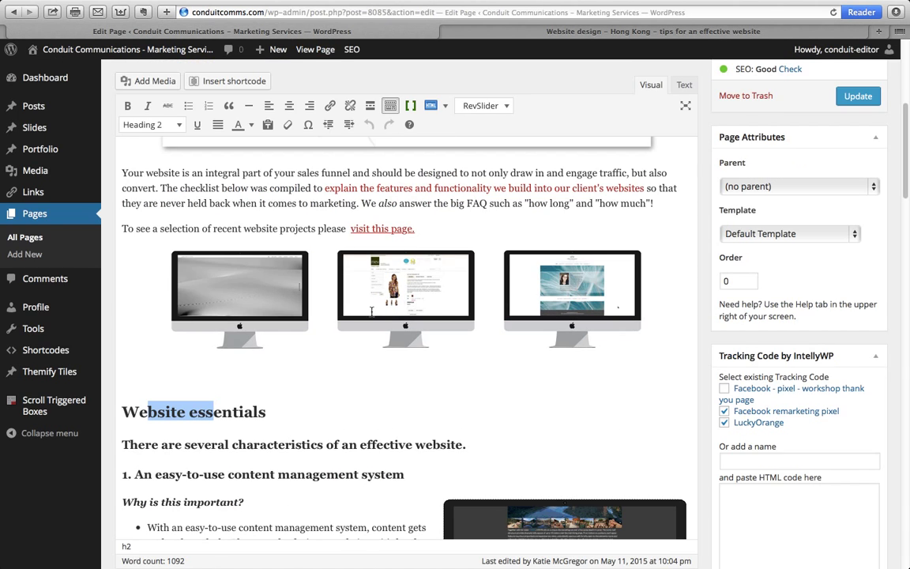
- Place the cursor beside the banner image, view the Insert Media upload and library options, and close them without inserting anything
{"action": "scroll", "coordinate": [371, 312], "scroll_direction": "down", "scroll_amount": 3}
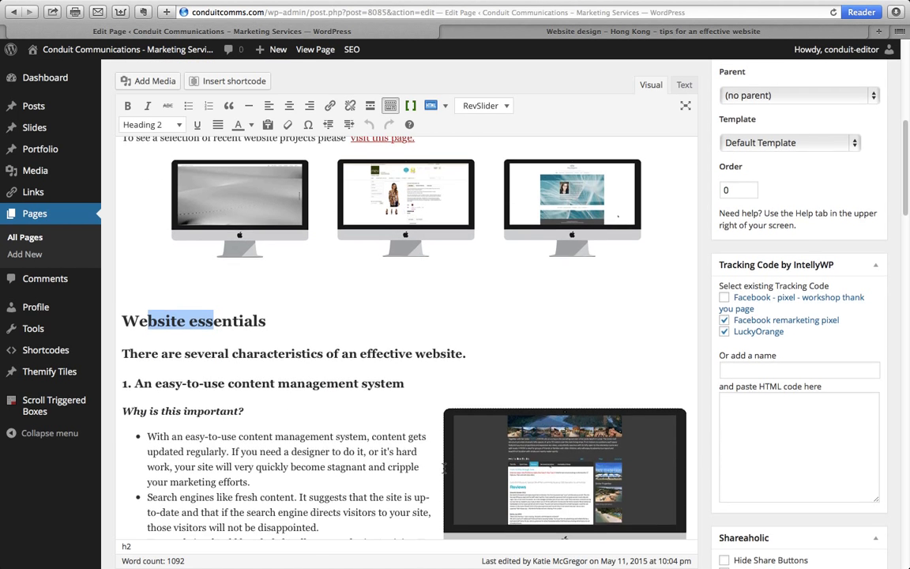
{"action": "scroll", "coordinate": [444, 468], "scroll_direction": "up", "scroll_amount": 10}
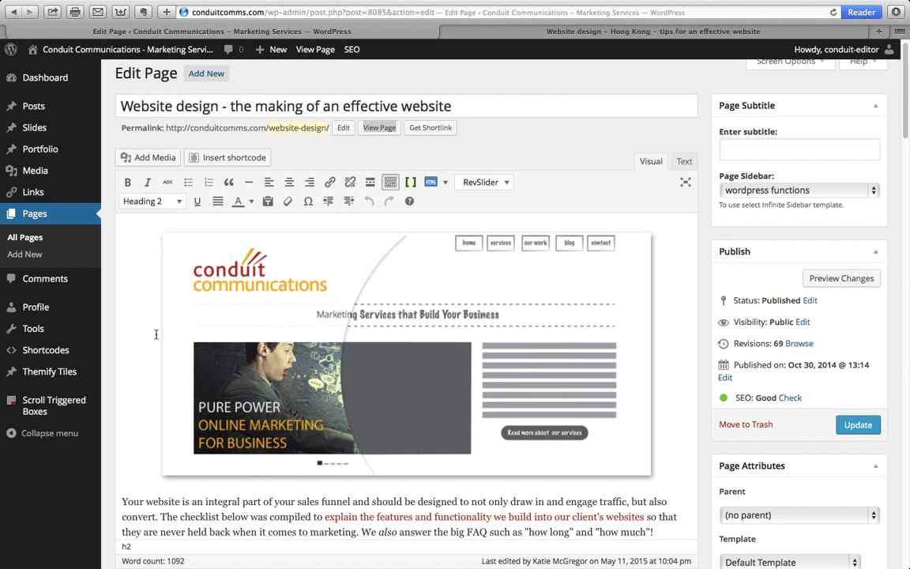
{"action": "left_click", "coordinate": [156, 334]}
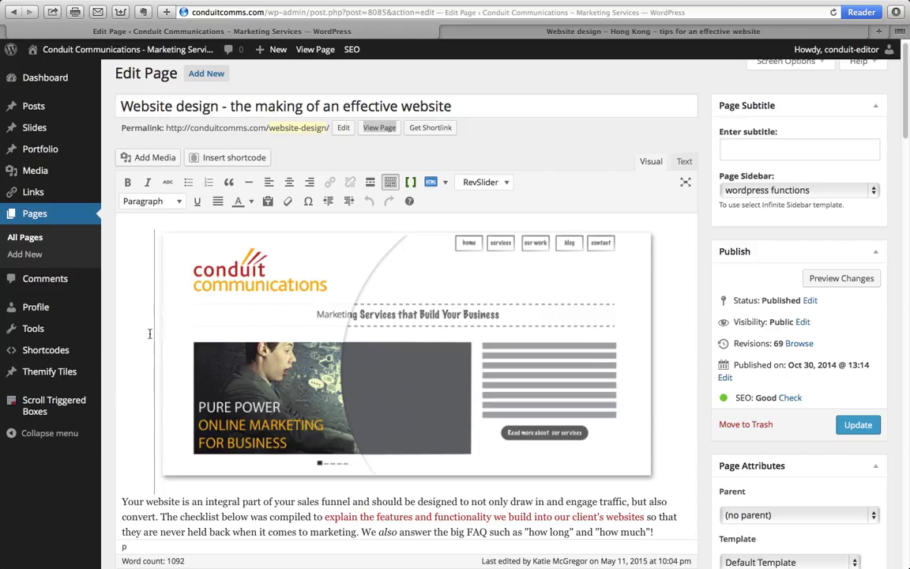
{"action": "left_click", "coordinate": [139, 158]}
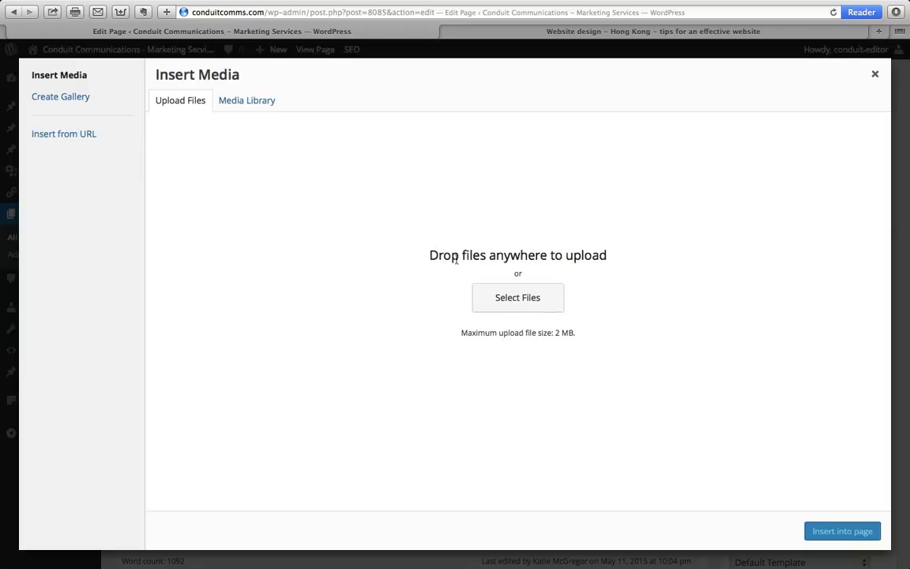
{"action": "left_click", "coordinate": [257, 107]}
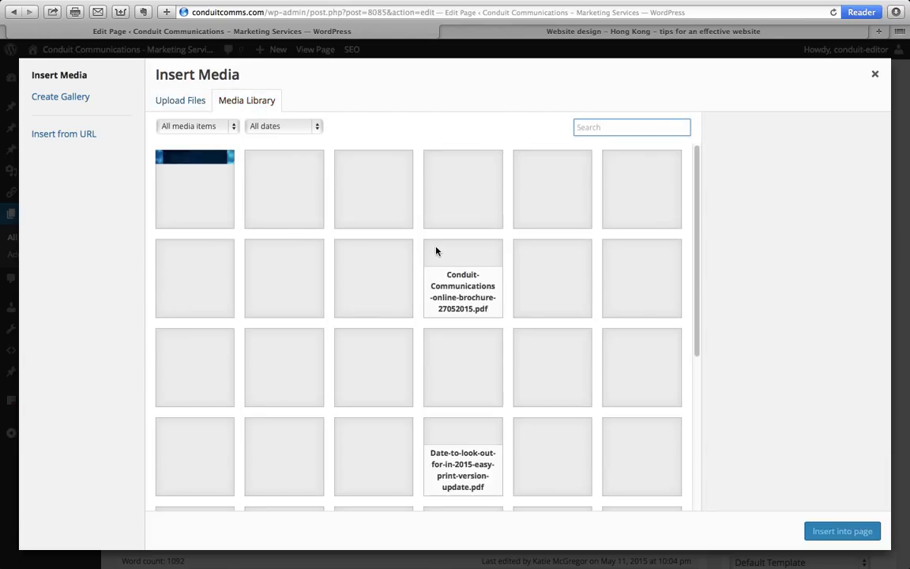
{"action": "left_click", "coordinate": [181, 102]}
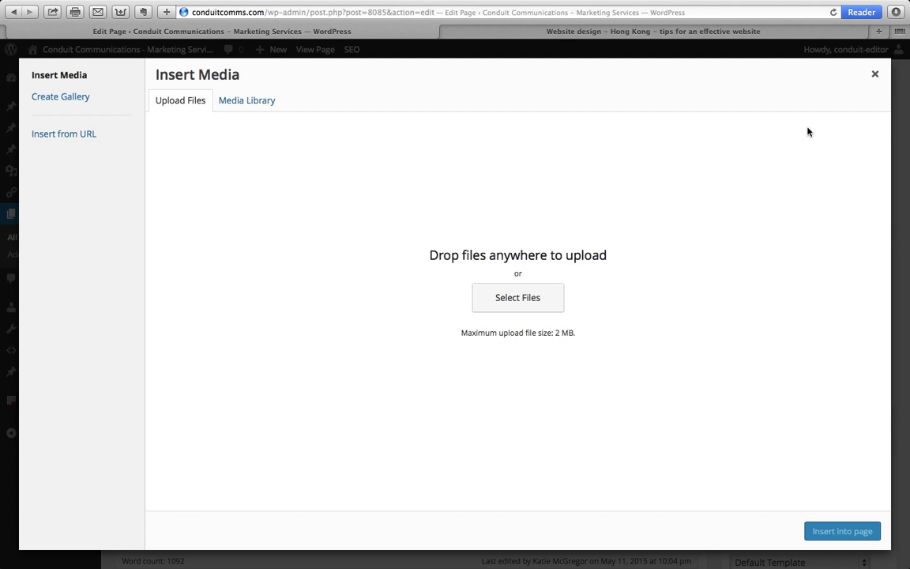
{"action": "left_click", "coordinate": [875, 74]}
- Look through the rest of the page's content down to its Yoast snippet preview, focus keyword, SEO title and meta description
{"action": "scroll", "coordinate": [488, 274], "scroll_direction": "down", "scroll_amount": 5}
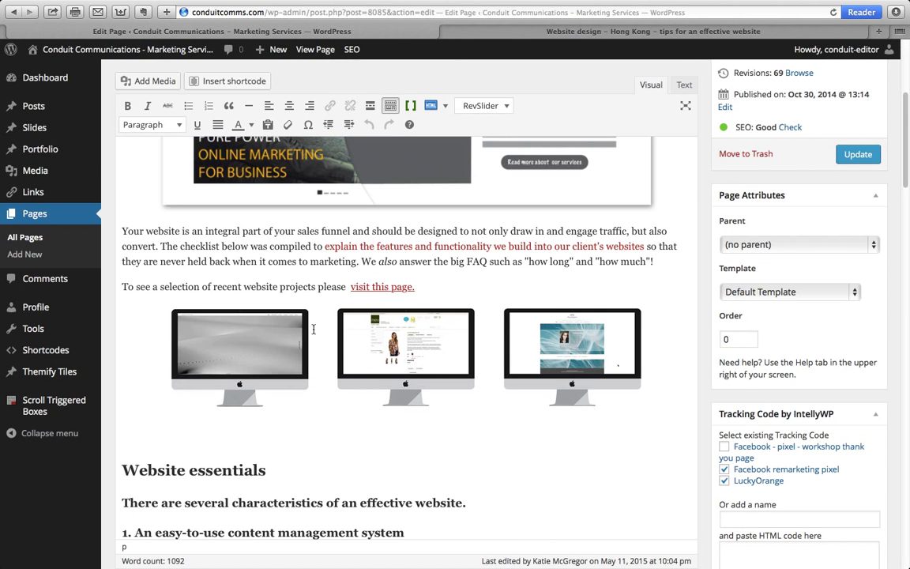
{"action": "scroll", "coordinate": [390, 326], "scroll_direction": "down", "scroll_amount": 10}
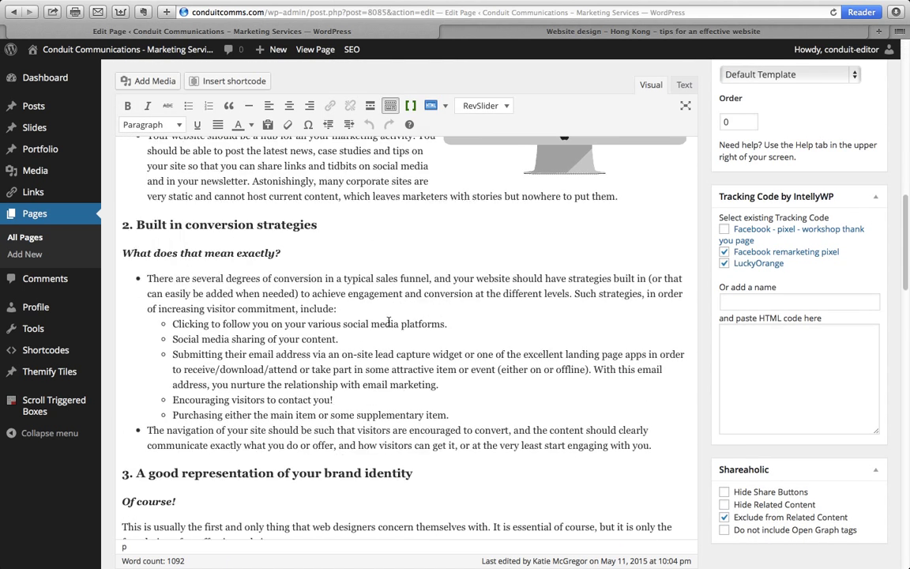
{"action": "scroll", "coordinate": [388, 324], "scroll_direction": "down", "scroll_amount": 15}
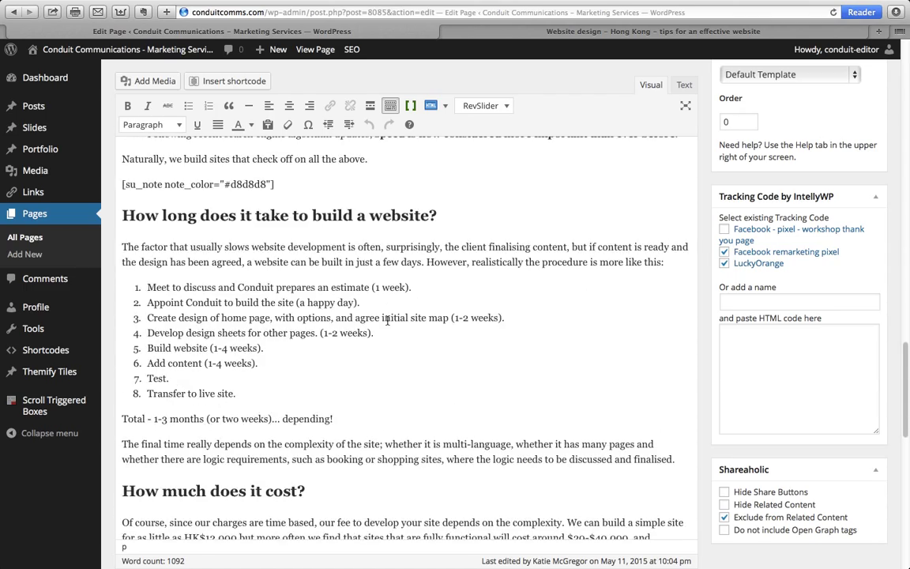
{"action": "scroll", "coordinate": [387, 319], "scroll_direction": "down", "scroll_amount": 3}
{"action": "scroll", "coordinate": [387, 319], "scroll_direction": "up", "scroll_amount": 10}
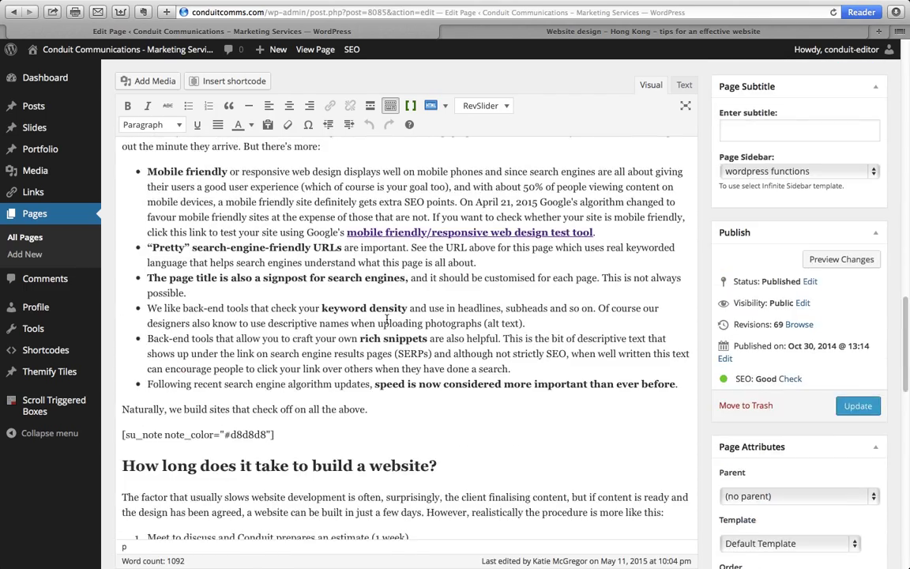
{"action": "scroll", "coordinate": [388, 319], "scroll_direction": "down", "scroll_amount": 4}
{"action": "scroll", "coordinate": [388, 320], "scroll_direction": "down", "scroll_amount": 10}
{"action": "scroll", "coordinate": [383, 318], "scroll_direction": "up", "scroll_amount": 2}
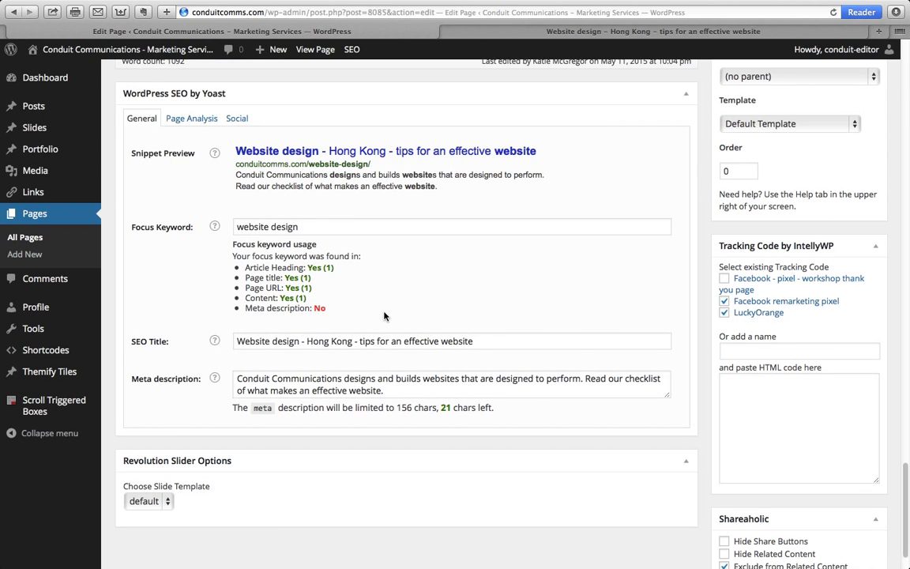
{"action": "scroll", "coordinate": [381, 317], "scroll_direction": "down", "scroll_amount": 1}
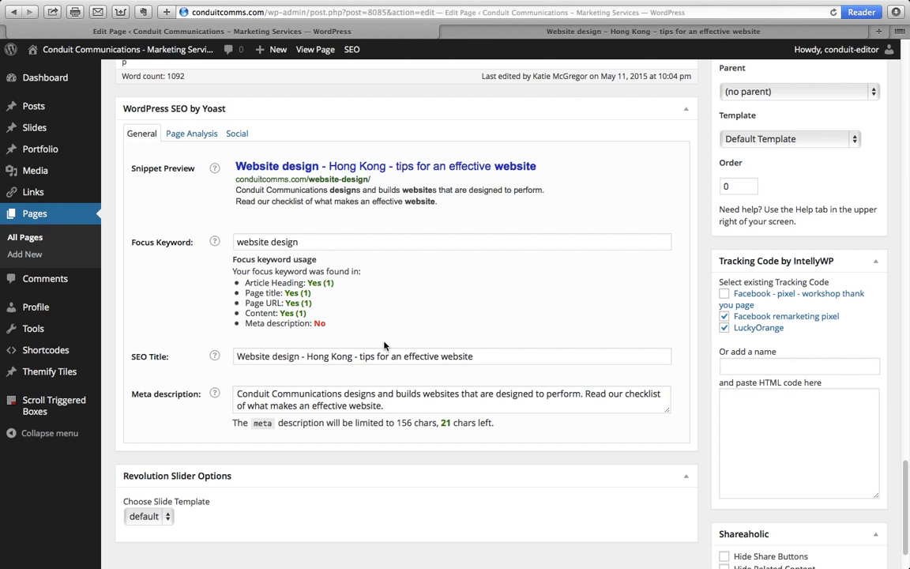
{"action": "scroll", "coordinate": [424, 311], "scroll_direction": "up", "scroll_amount": 1}
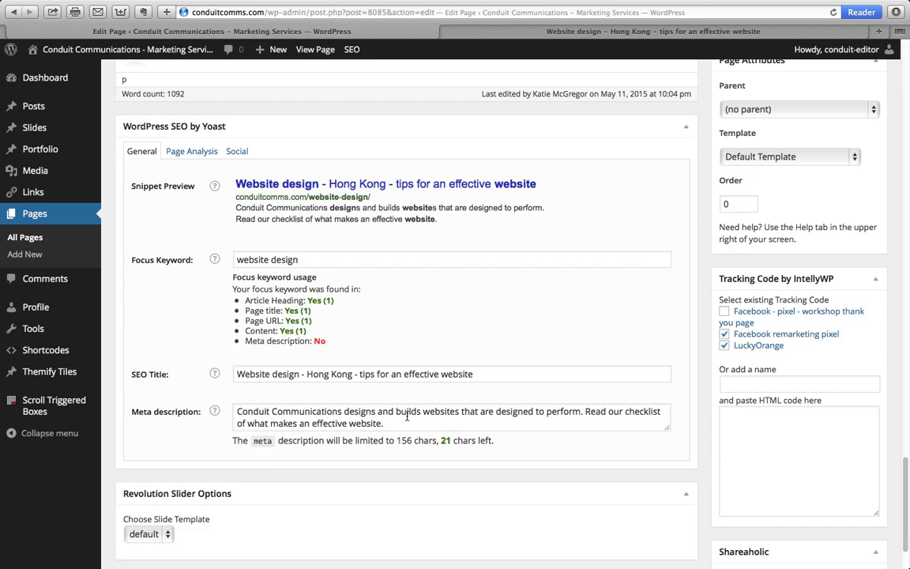
- List all slides and open "5 reasons online marketing is so amazing" for editing
{"action": "scroll", "coordinate": [408, 417], "scroll_direction": "up", "scroll_amount": 15}
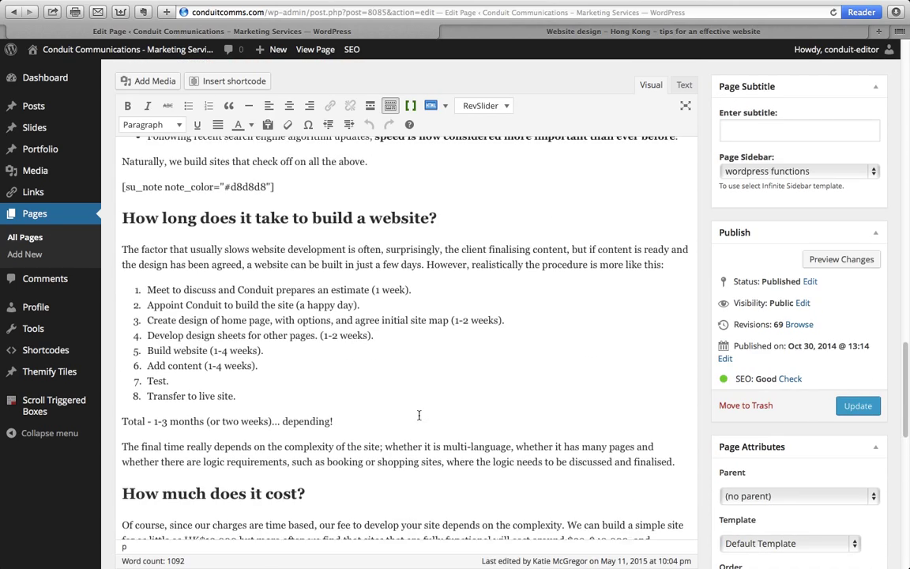
{"action": "scroll", "coordinate": [419, 415], "scroll_direction": "up", "scroll_amount": 20}
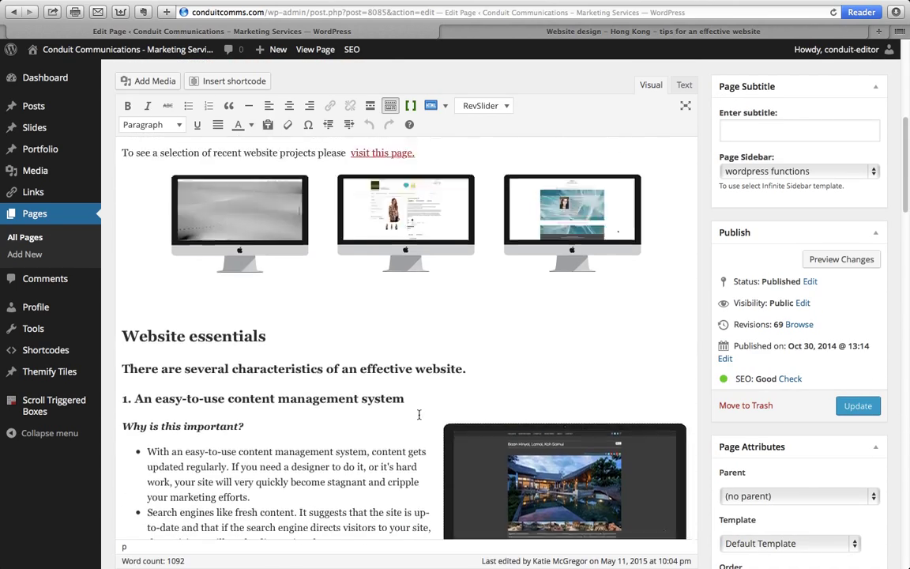
{"action": "scroll", "coordinate": [419, 415], "scroll_direction": "up", "scroll_amount": 10}
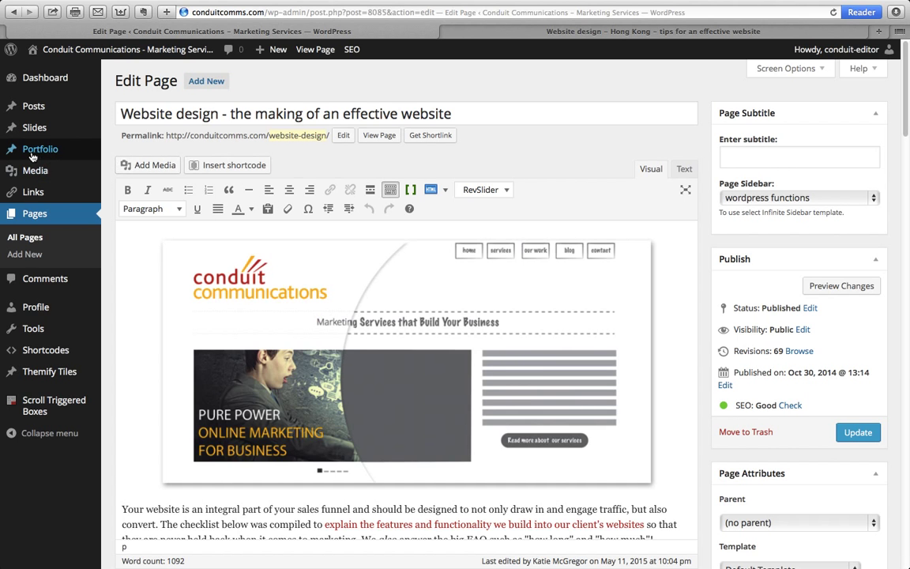
{"action": "mouse_move", "coordinate": [33, 150]}
{"action": "mouse_move", "coordinate": [40, 127]}
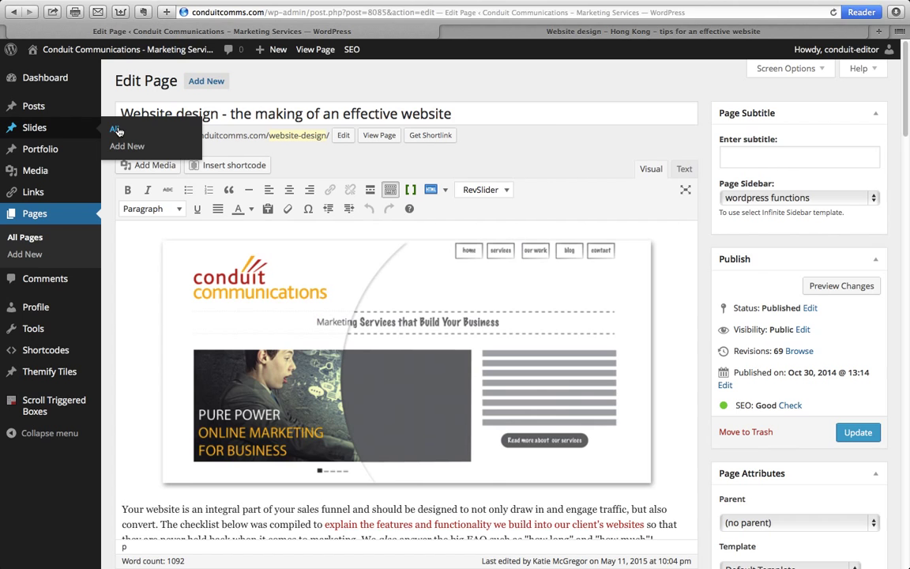
{"action": "left_click", "coordinate": [116, 129]}
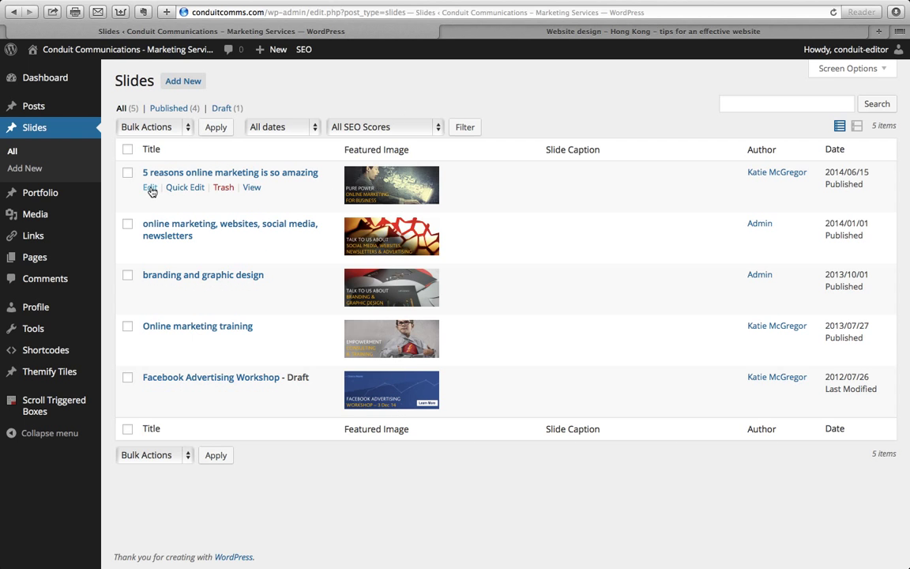
{"action": "left_click", "coordinate": [150, 190]}
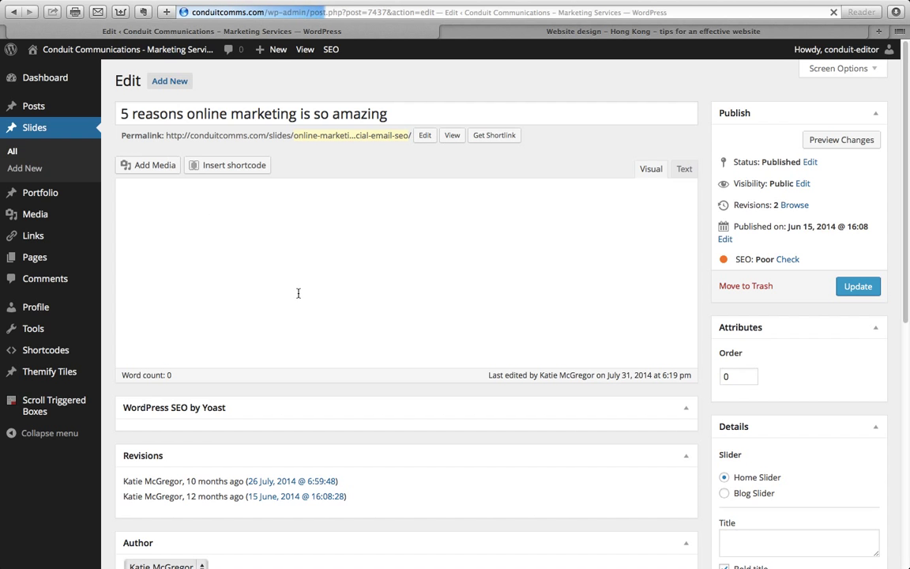
- Examine the slide's edit page, including its empty content area, SEO fields, slider details, link URL and featured image
{"action": "scroll", "coordinate": [298, 293], "scroll_direction": "down", "scroll_amount": 1}
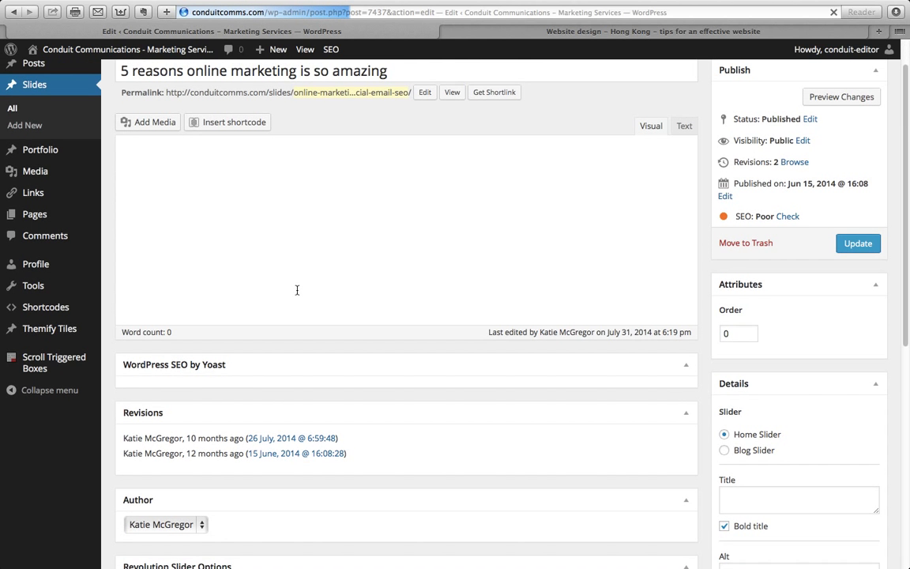
{"action": "scroll", "coordinate": [297, 290], "scroll_direction": "up", "scroll_amount": 1}
{"action": "scroll", "coordinate": [297, 290], "scroll_direction": "down", "scroll_amount": 2}
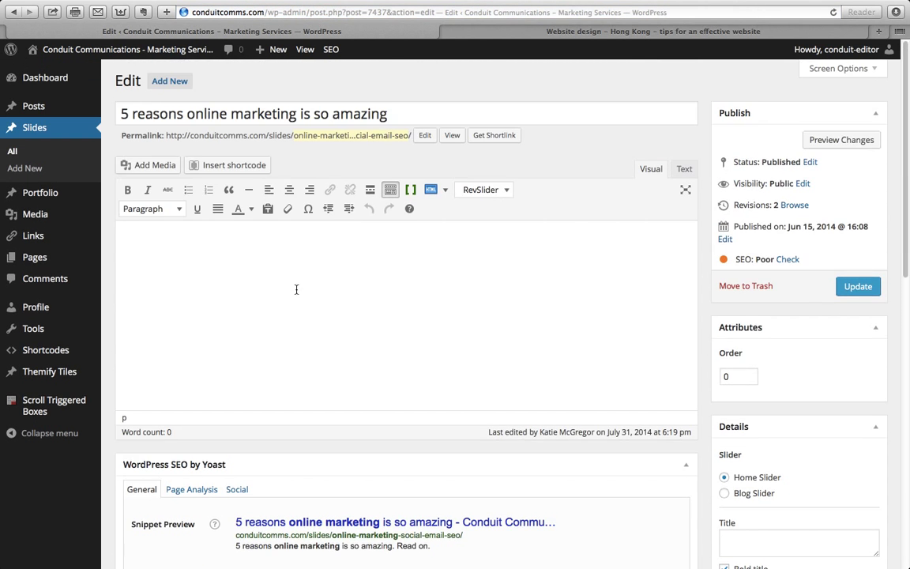
{"action": "scroll", "coordinate": [296, 289], "scroll_direction": "down", "scroll_amount": 2}
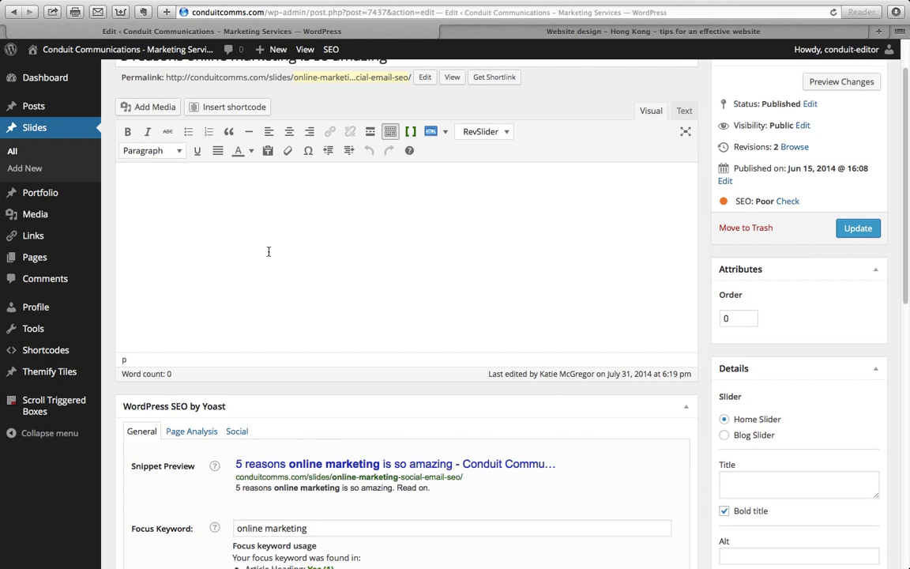
{"action": "scroll", "coordinate": [269, 251], "scroll_direction": "up", "scroll_amount": 2}
{"action": "scroll", "coordinate": [269, 252], "scroll_direction": "down", "scroll_amount": 10}
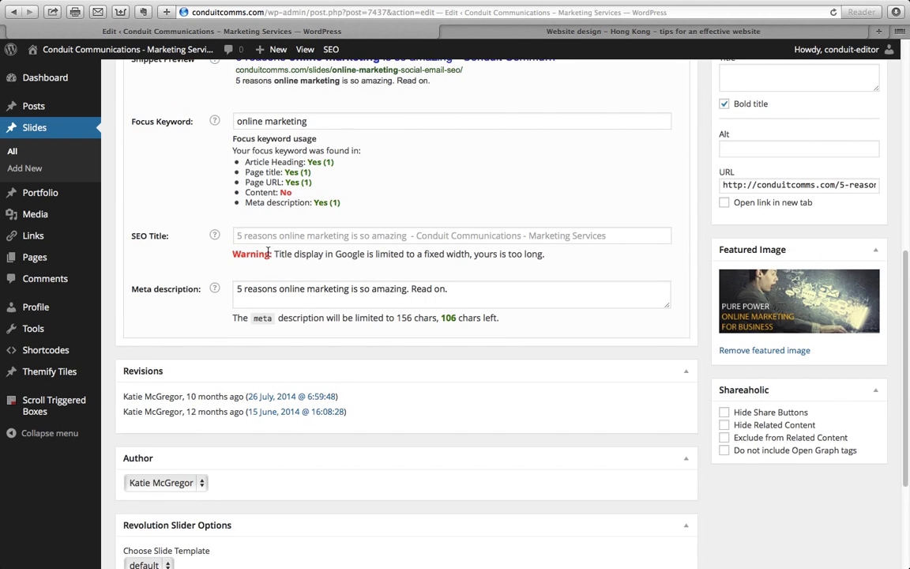
{"action": "scroll", "coordinate": [268, 251], "scroll_direction": "down", "scroll_amount": 5}
{"action": "scroll", "coordinate": [268, 251], "scroll_direction": "up", "scroll_amount": 6}
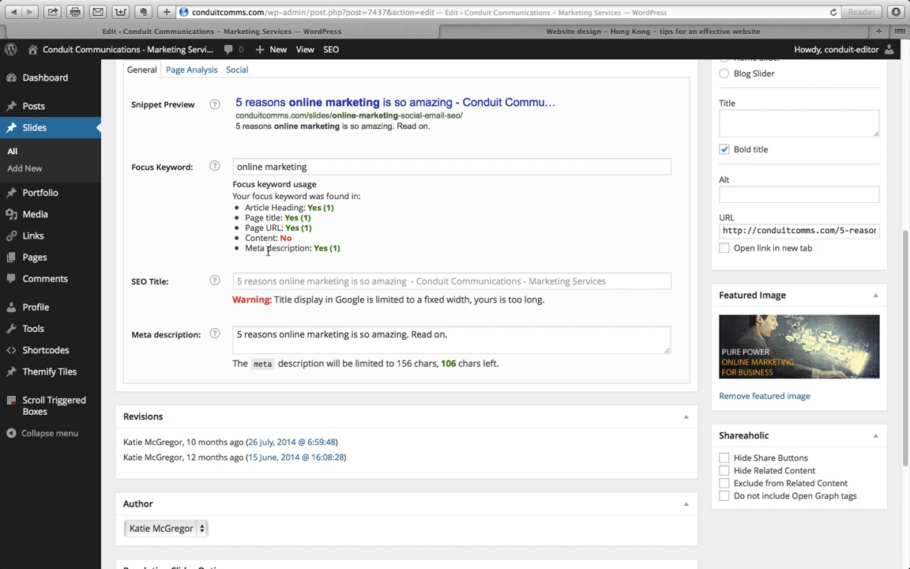
{"action": "scroll", "coordinate": [268, 251], "scroll_direction": "up", "scroll_amount": 10}
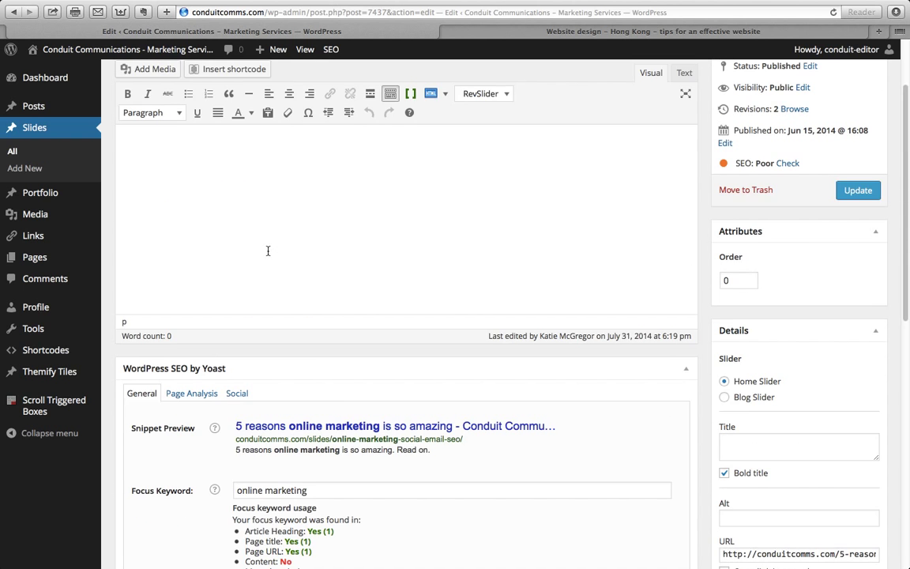
{"action": "scroll", "coordinate": [268, 252], "scroll_direction": "down", "scroll_amount": 12}
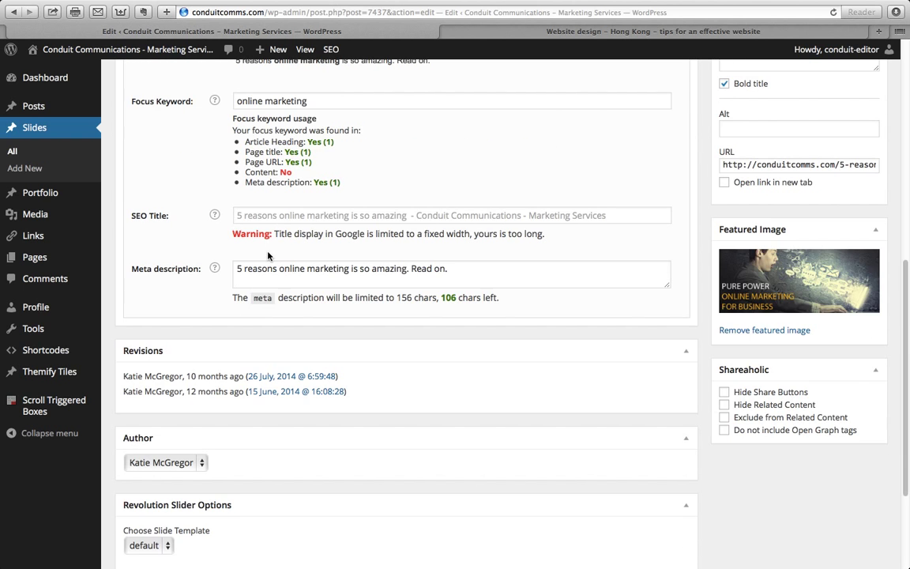
{"action": "scroll", "coordinate": [291, 258], "scroll_direction": "down", "scroll_amount": 1}
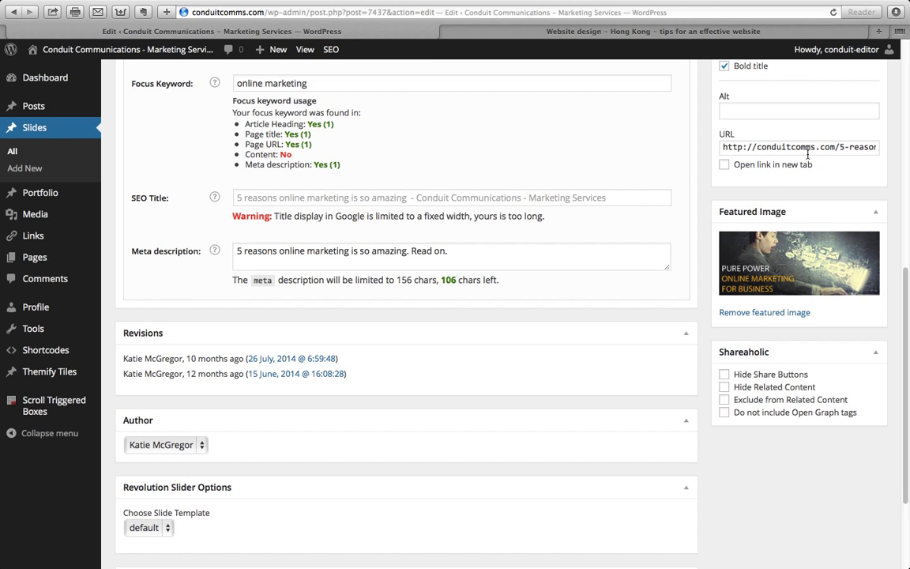
- List all portfolio items and open "Zekkei Collection villas and ski homes rental" for editing
{"action": "scroll", "coordinate": [516, 189], "scroll_direction": "up", "scroll_amount": 12}
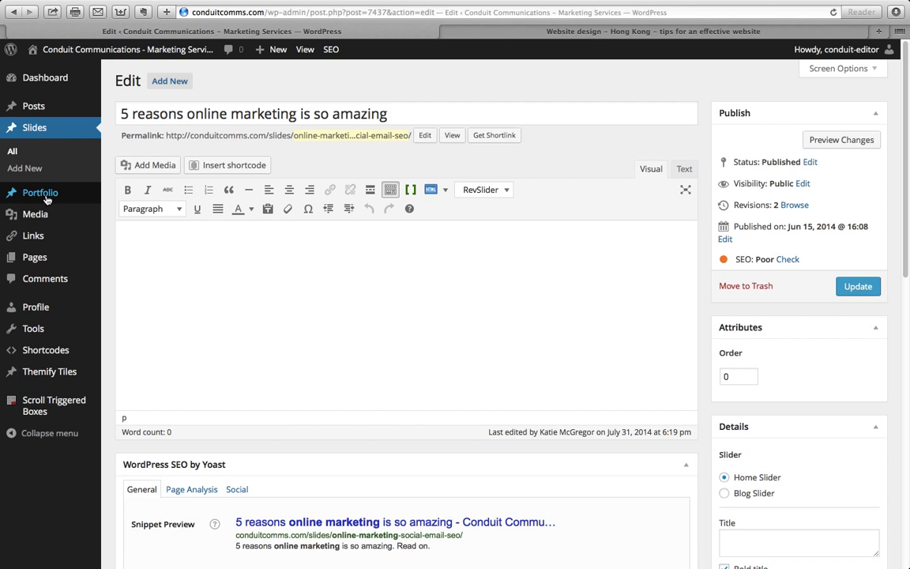
{"action": "mouse_move", "coordinate": [46, 199]}
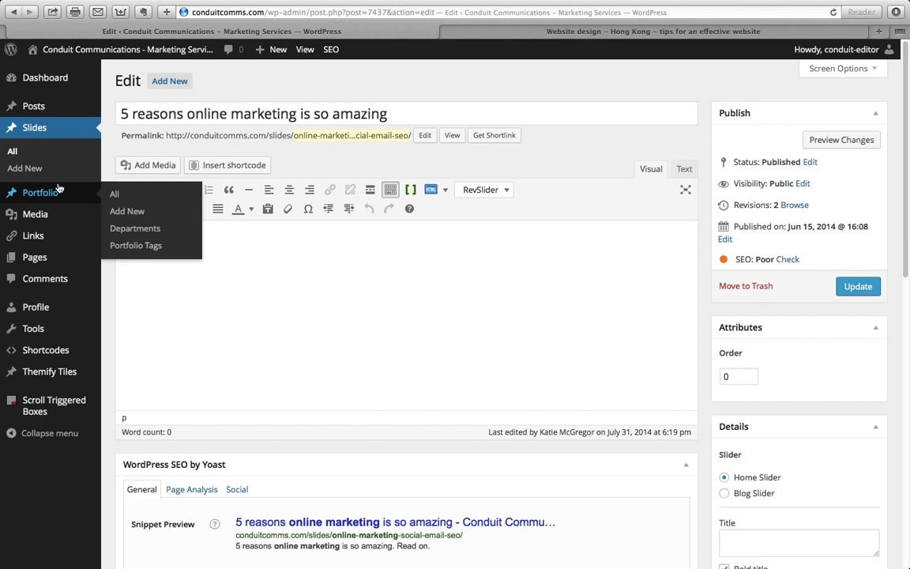
{"action": "mouse_move", "coordinate": [55, 101]}
{"action": "left_click", "coordinate": [116, 196]}
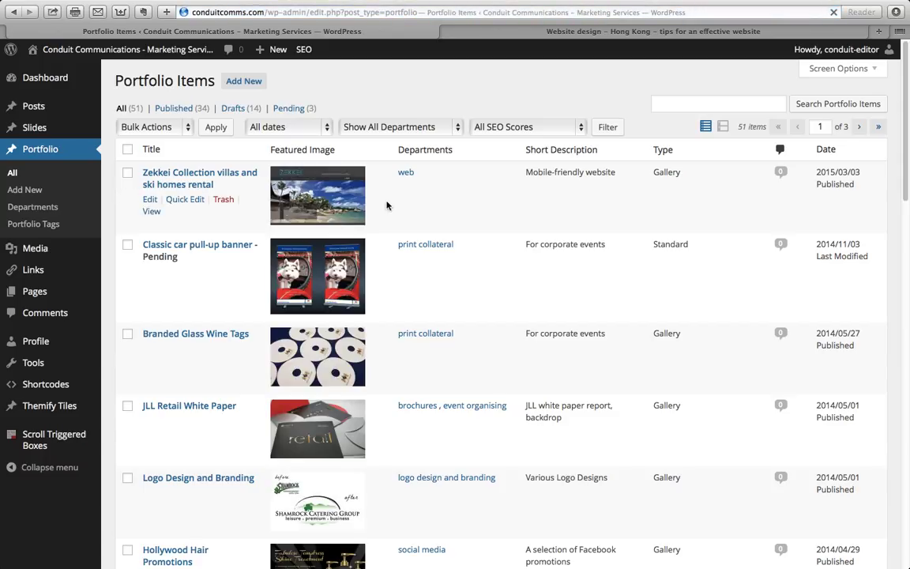
{"action": "left_click", "coordinate": [150, 202]}
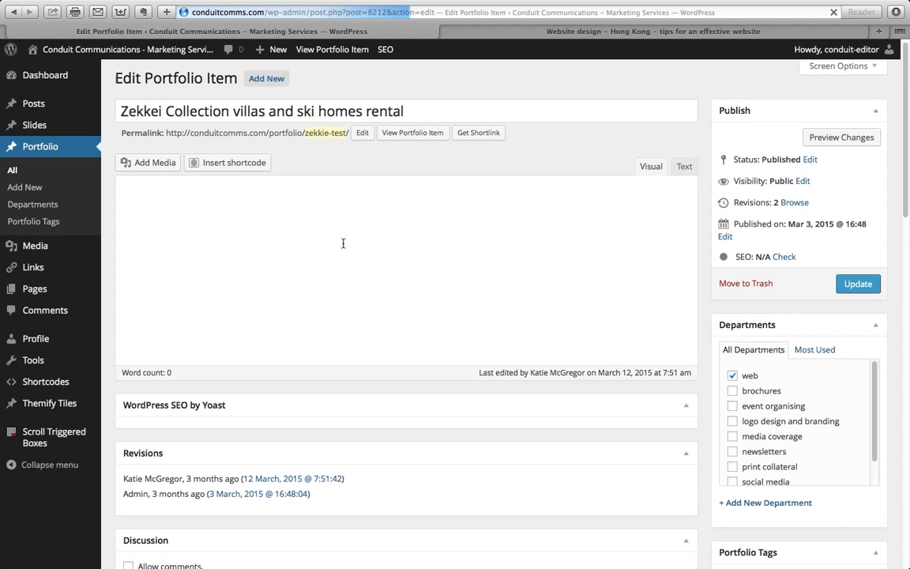
- Examine the portfolio item's edit page, including its project details, gallery image URLs, featured image, department checklist and Yoast SEO fields
{"action": "scroll", "coordinate": [343, 244], "scroll_direction": "down", "scroll_amount": 3}
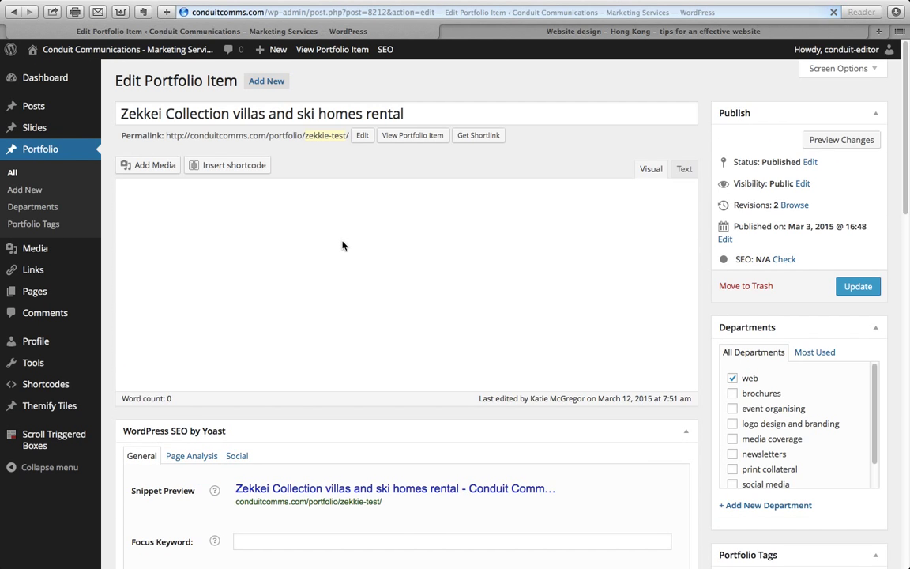
{"action": "scroll", "coordinate": [343, 245], "scroll_direction": "down", "scroll_amount": 3}
{"action": "scroll", "coordinate": [343, 243], "scroll_direction": "down", "scroll_amount": 10}
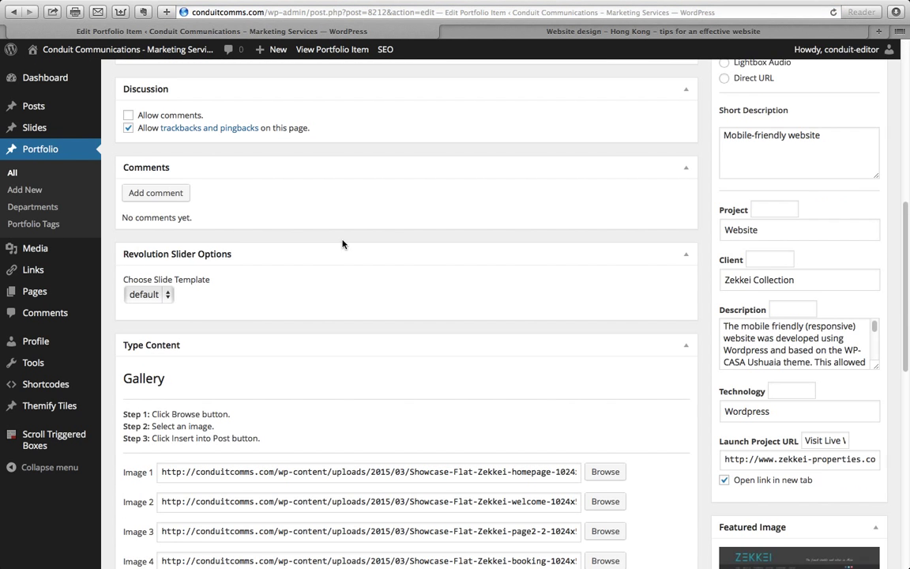
{"action": "scroll", "coordinate": [343, 244], "scroll_direction": "down", "scroll_amount": 4}
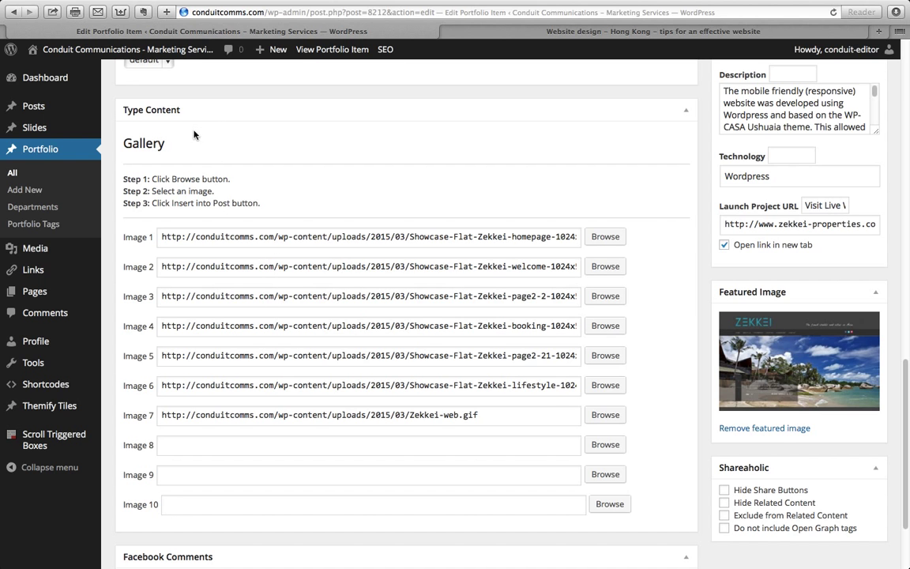
{"action": "scroll", "coordinate": [323, 343], "scroll_direction": "down", "scroll_amount": 2}
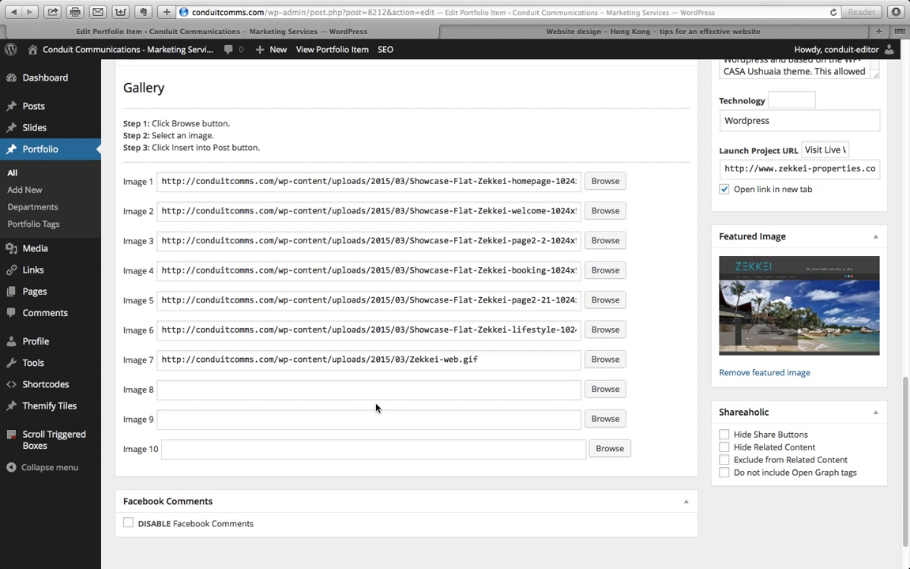
{"action": "scroll", "coordinate": [370, 348], "scroll_direction": "up", "scroll_amount": 20}
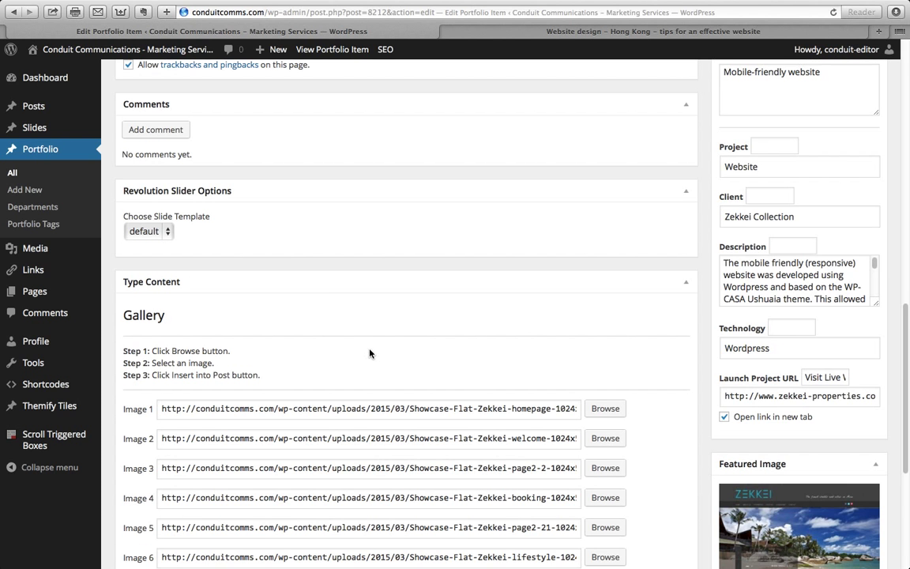
{"action": "scroll", "coordinate": [316, 316], "scroll_direction": "up", "scroll_amount": 4}
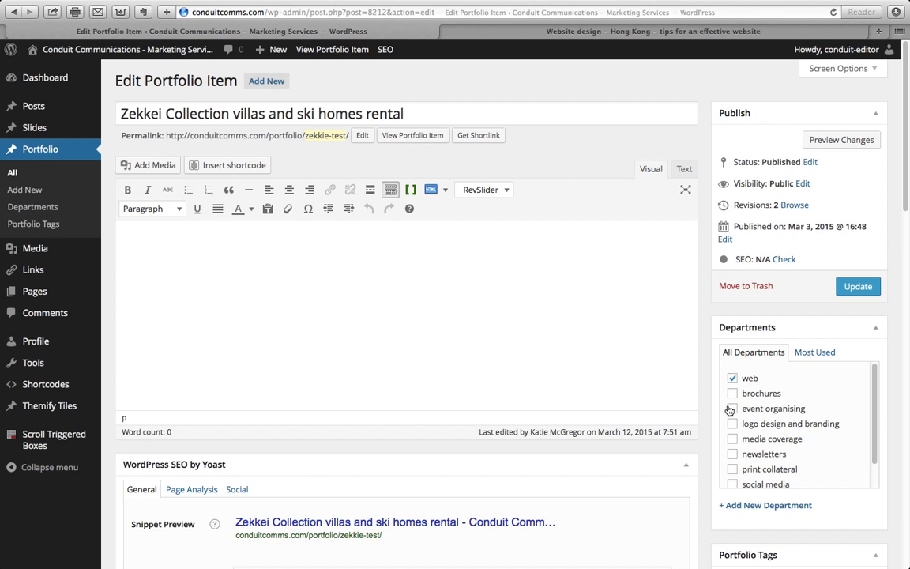
{"action": "scroll", "coordinate": [727, 379], "scroll_direction": "down", "scroll_amount": 3}
{"action": "scroll", "coordinate": [535, 388], "scroll_direction": "down", "scroll_amount": 7}
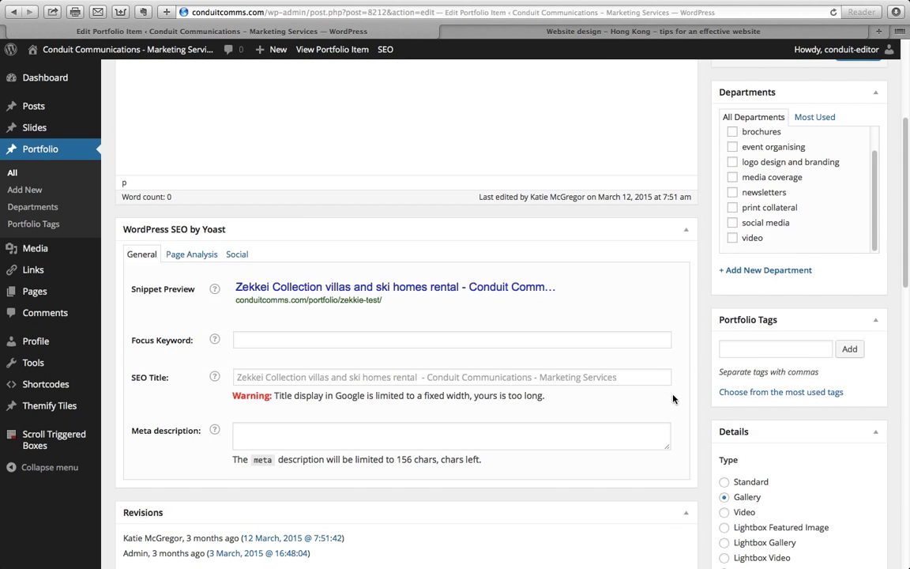
{"action": "scroll", "coordinate": [586, 394], "scroll_direction": "up", "scroll_amount": 5}
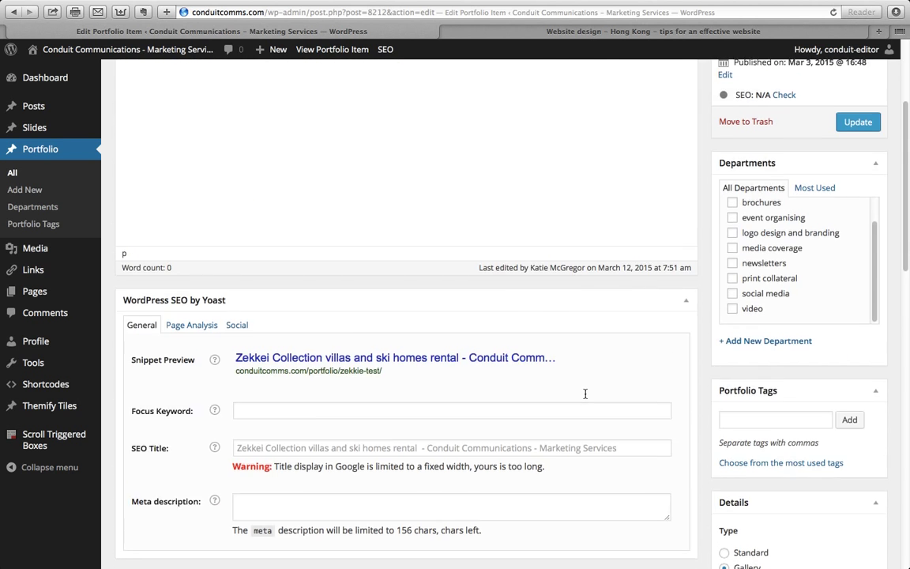